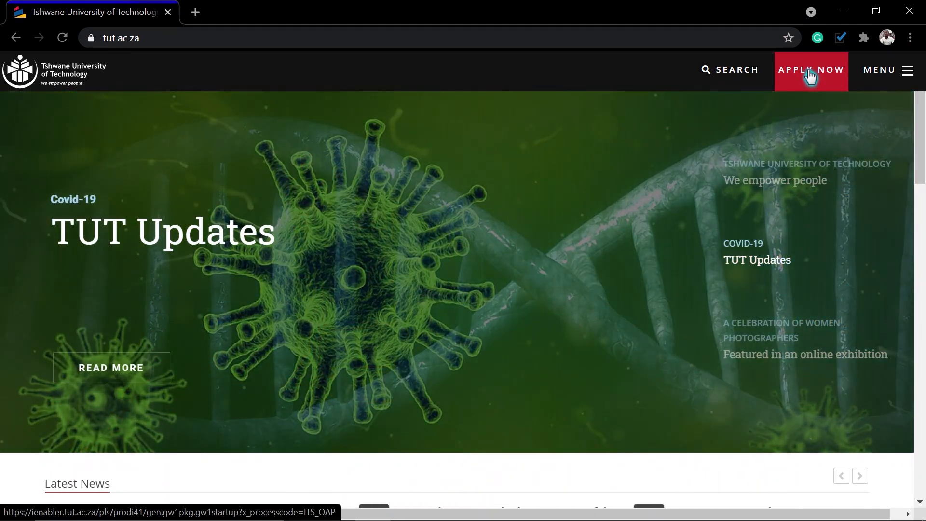
# Open the iEnabler online application from APPLY NOW on tut.ac.za.
pyautogui.click(809, 73)
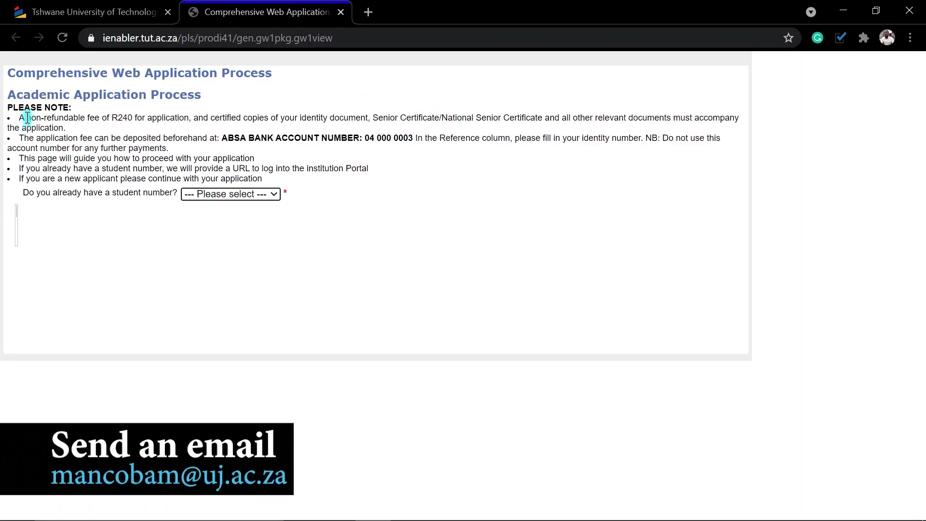
pyautogui.moveTo(19, 120); pyautogui.dragTo(745, 128)
pyautogui.click(215, 117)
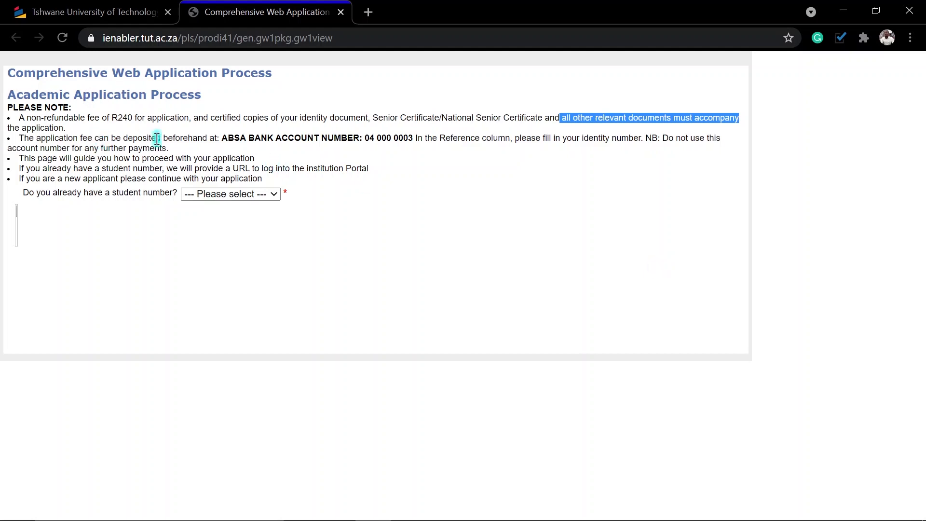
pyautogui.moveTo(228, 140); pyautogui.dragTo(410, 140)
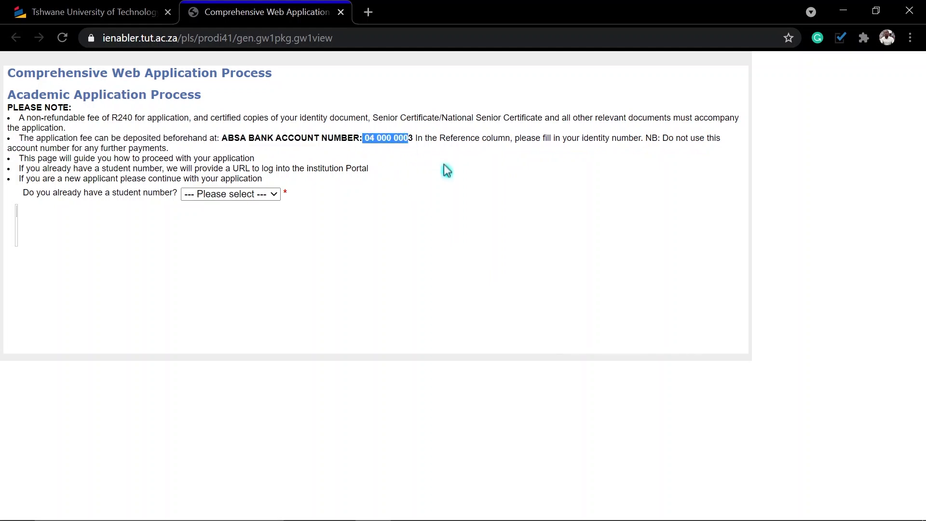
pyautogui.click(439, 139)
pyautogui.moveTo(577, 138); pyautogui.dragTo(646, 139)
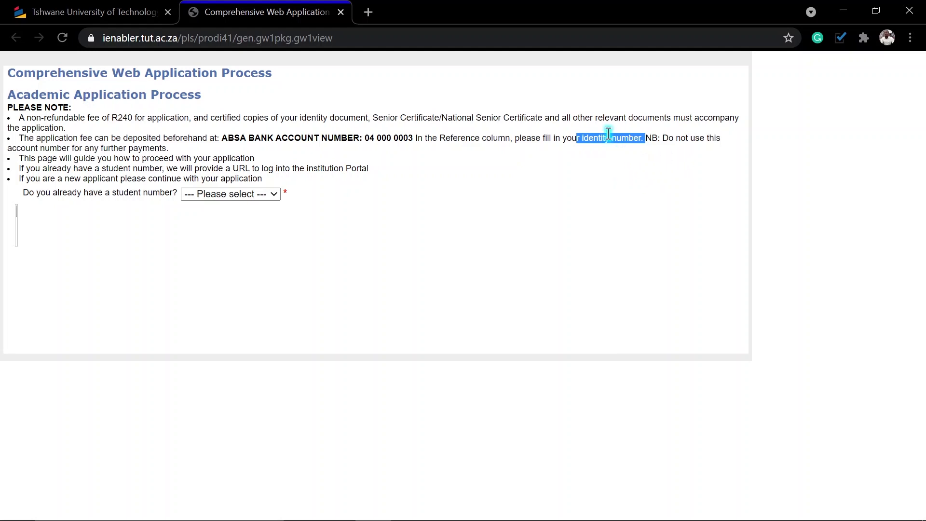
pyautogui.click(596, 141)
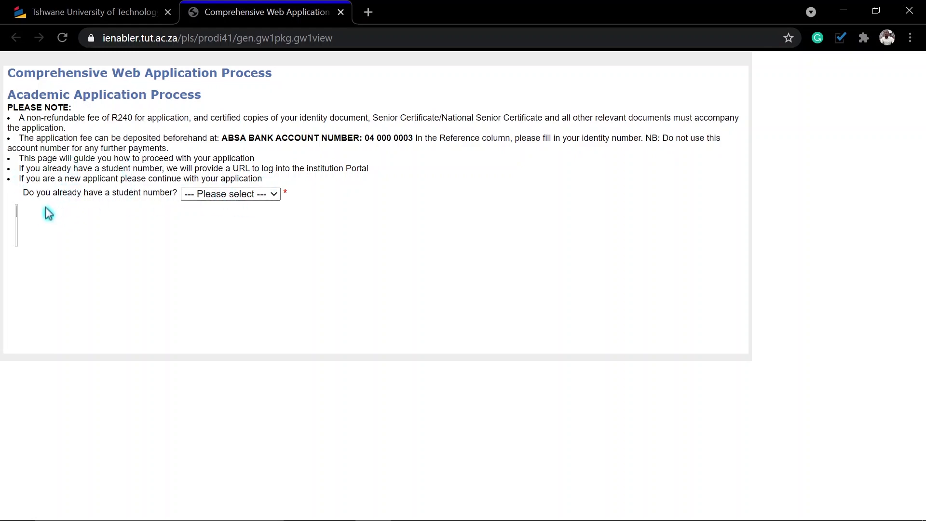
pyautogui.click(213, 196)
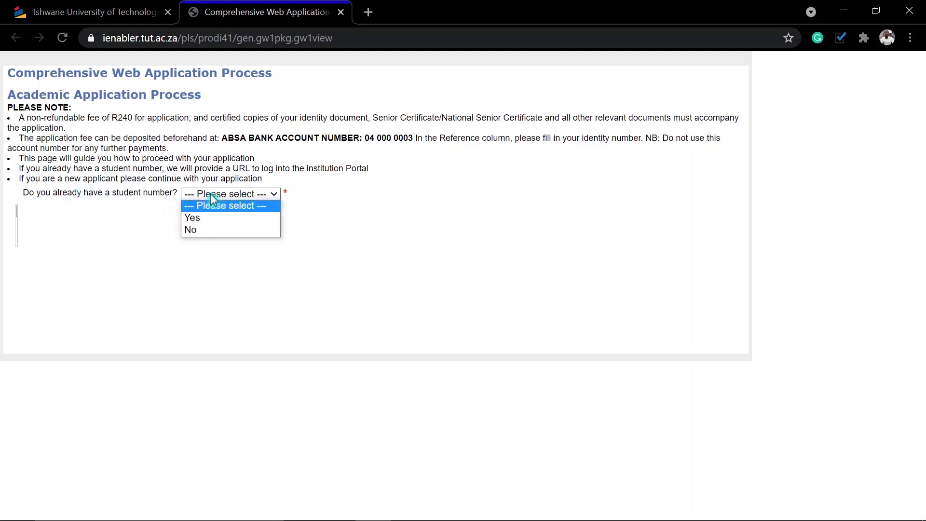
# Answer No to having a student number and to returning, accept the POPI consent, and continue.
pyautogui.click(198, 231)
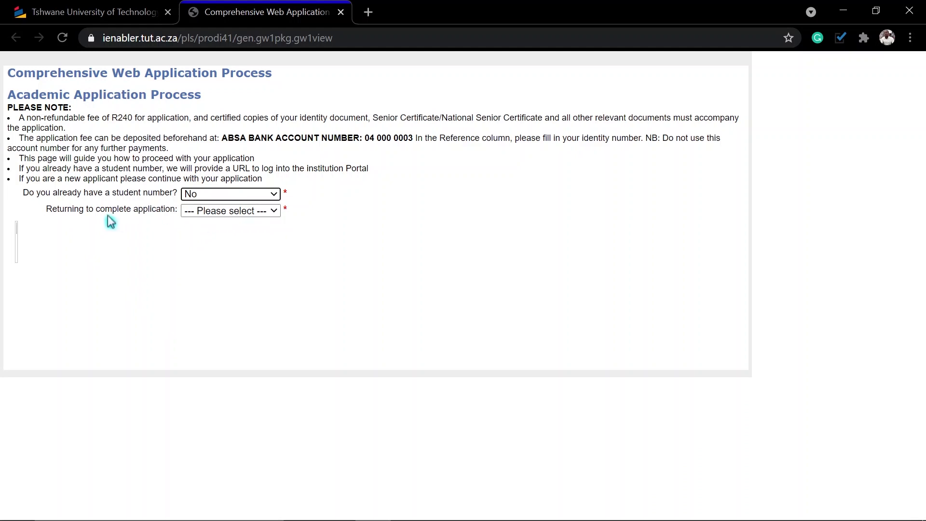
pyautogui.click(238, 212)
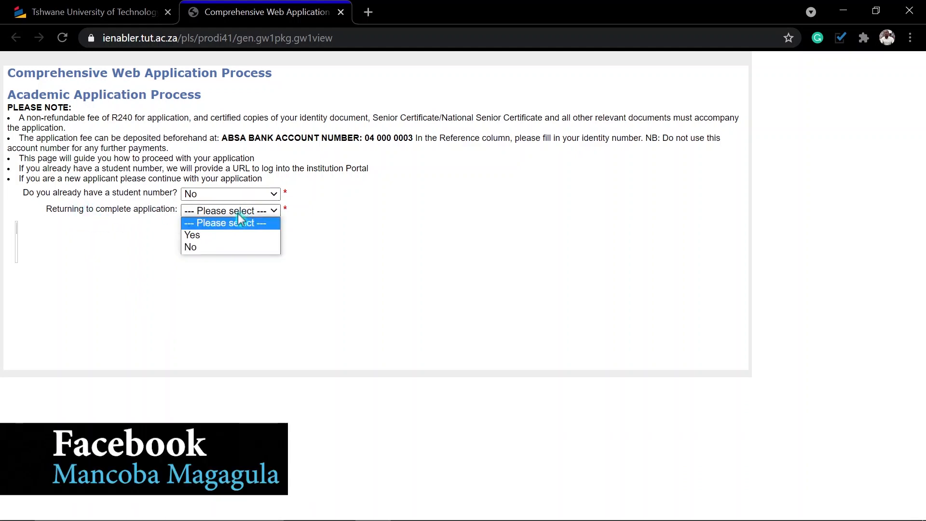
pyautogui.click(220, 249)
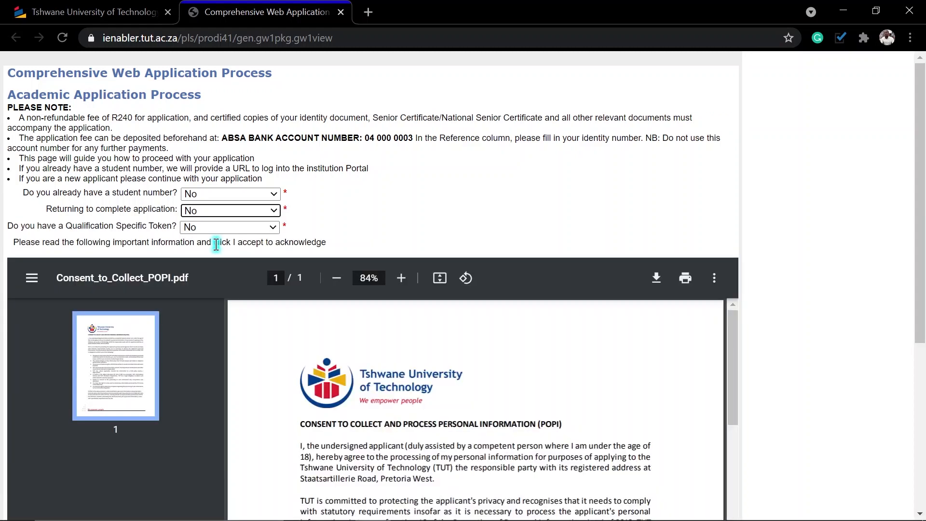
pyautogui.scroll(-9, 241, 247)
pyautogui.click(200, 316)
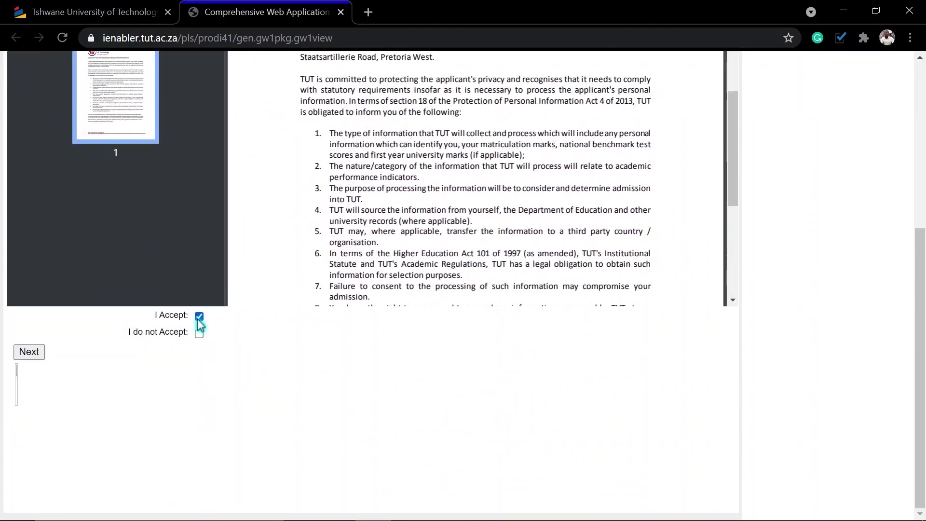
pyautogui.scroll(4, 354, 211)
pyautogui.scroll(-8, 353, 211)
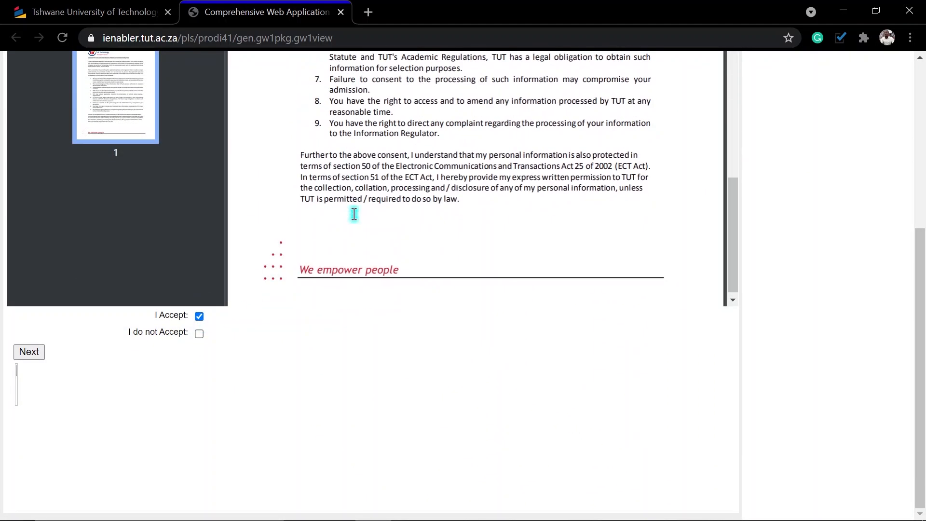
pyautogui.click(34, 354)
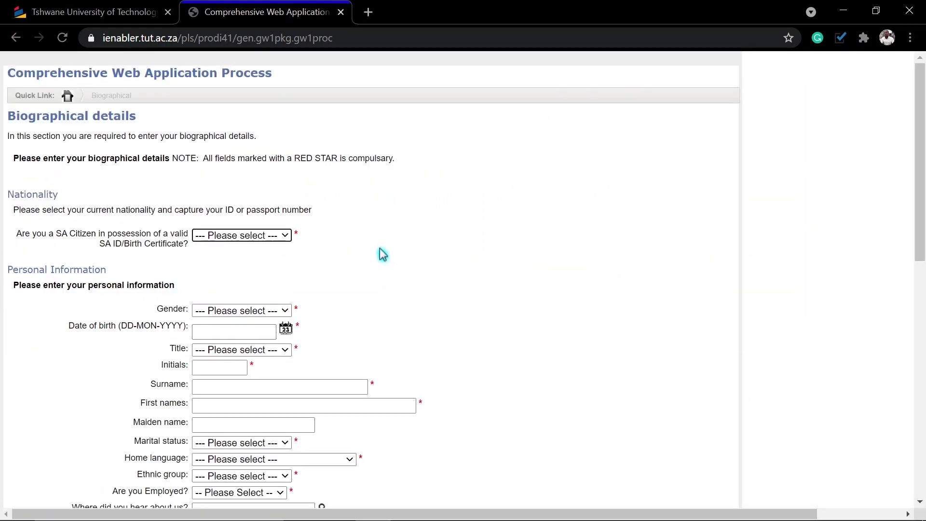
# Mark the applicant as an SA citizen with ID, enter the ID number, and set gender Female.
pyautogui.scroll(-3, 399, 245)
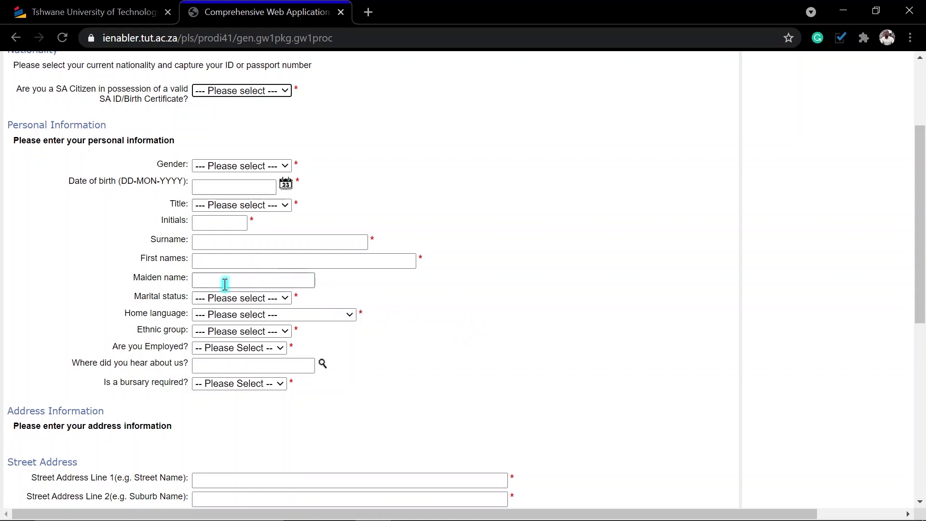
pyautogui.scroll(1, 270, 182)
pyautogui.click(258, 164)
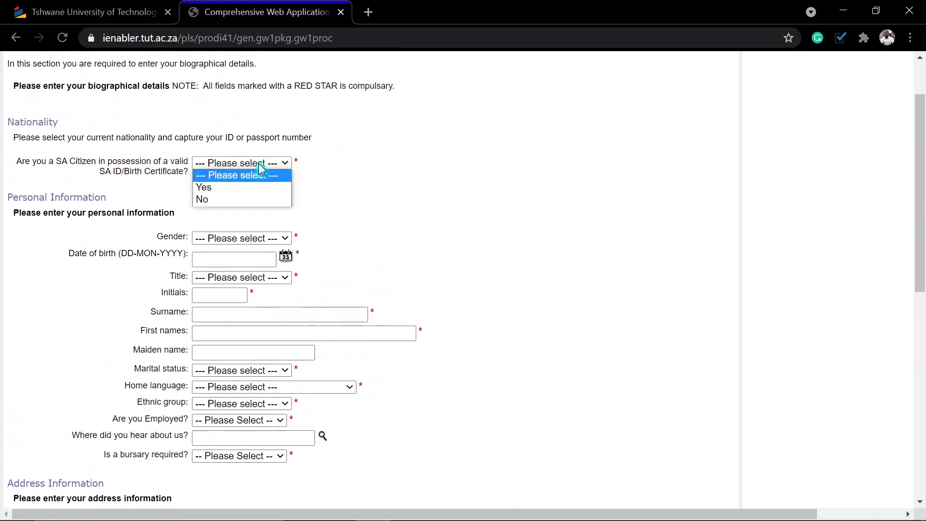
pyautogui.click(220, 188)
pyautogui.click(225, 189)
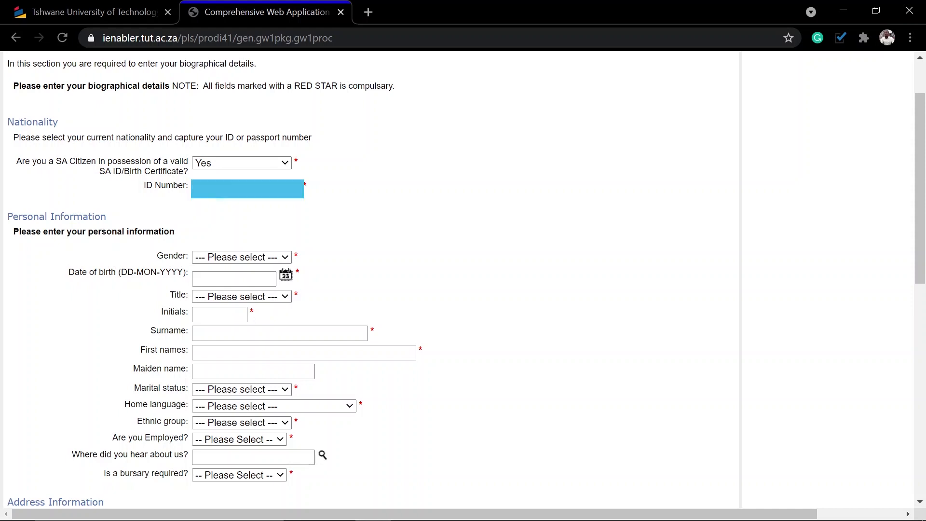
pyautogui.click(248, 257)
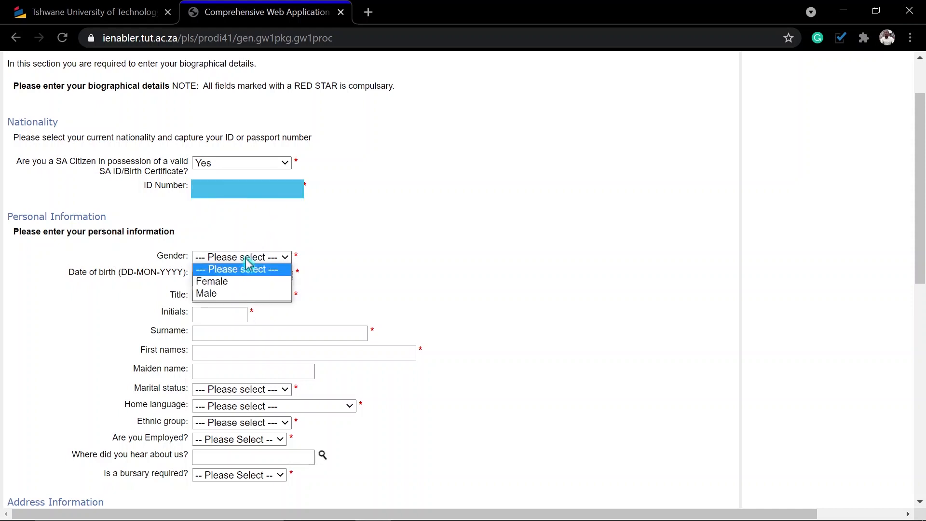
pyautogui.click(225, 282)
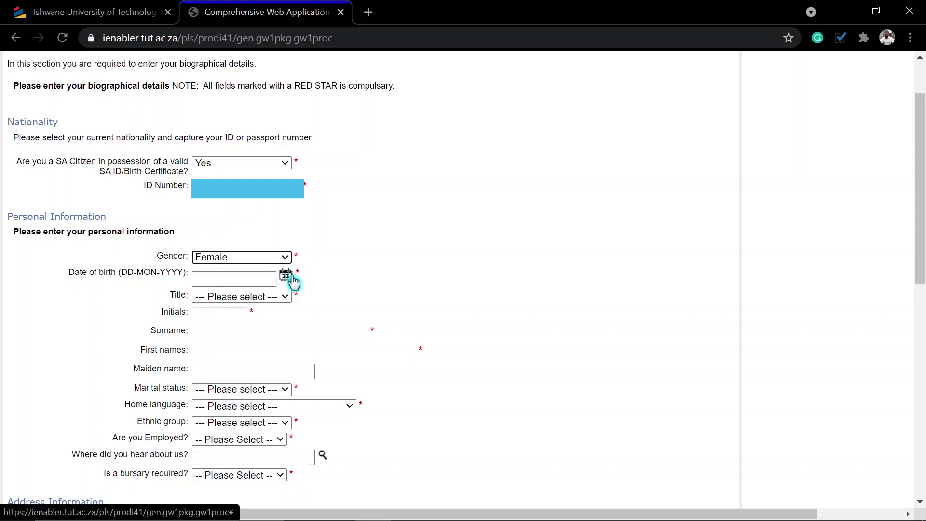
# Set date of birth to 10 July 2001 and title to MISS.
pyautogui.click(286, 276)
pyautogui.doubleClick(144, 55)
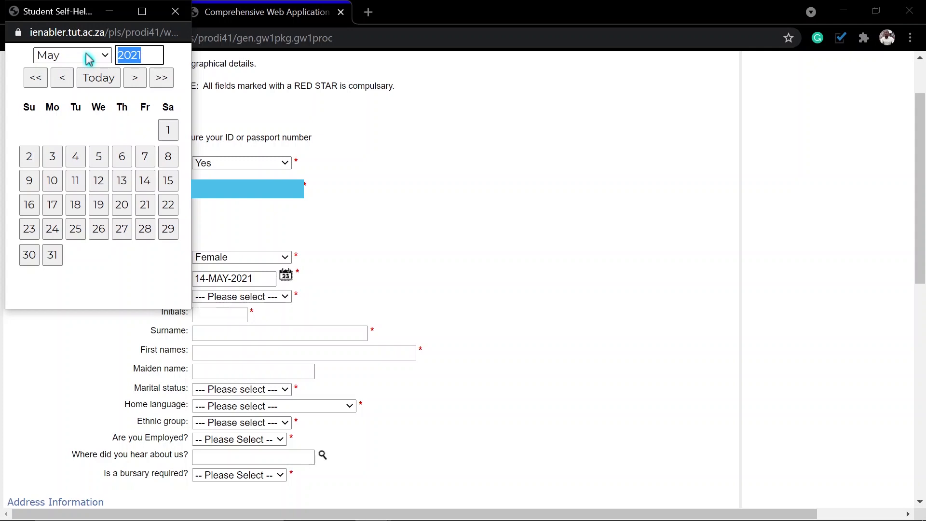
pyautogui.write('2001')
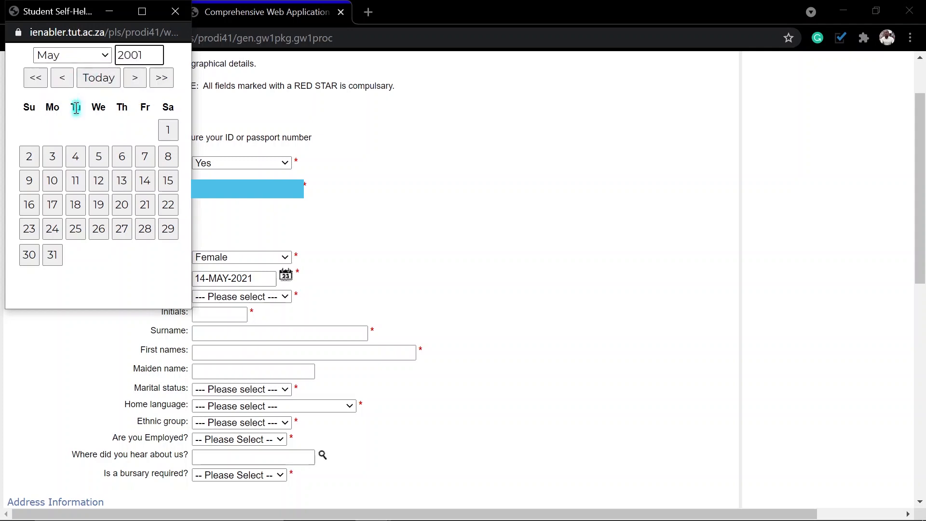
pyautogui.click(95, 55)
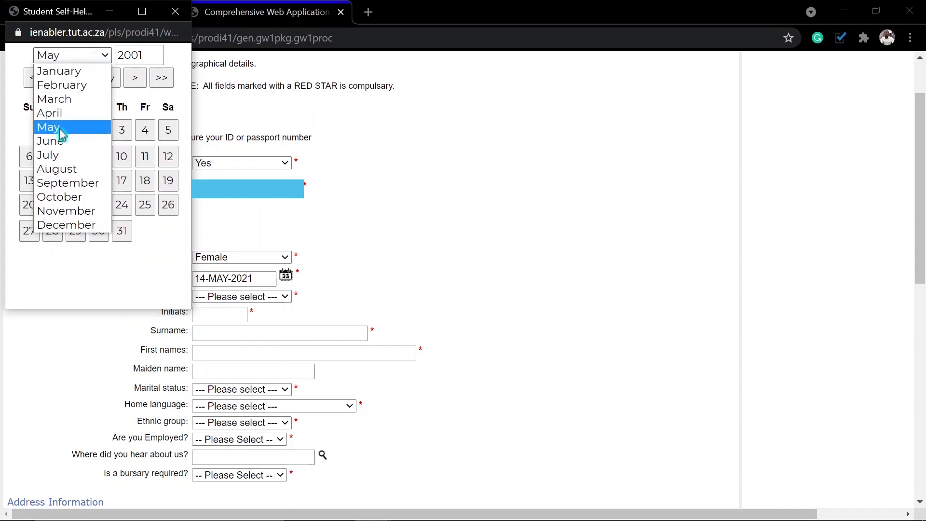
pyautogui.click(52, 153)
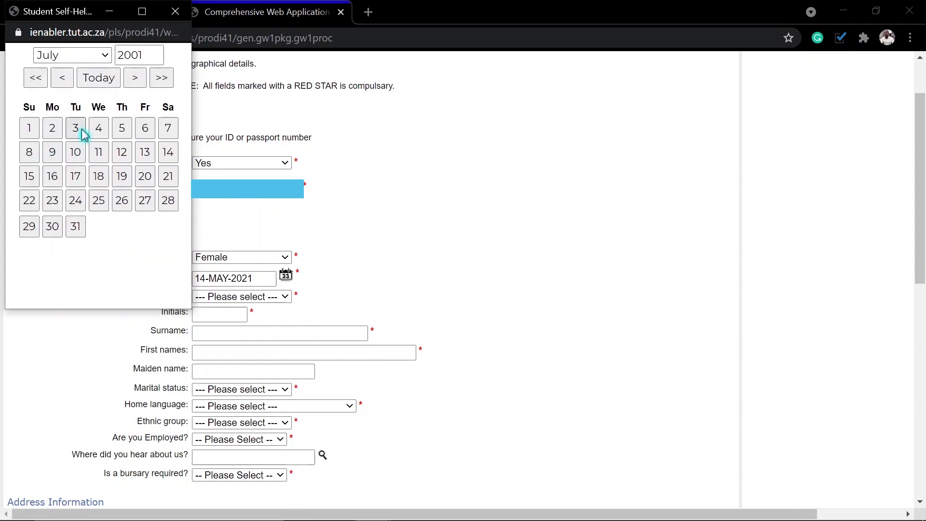
pyautogui.click(76, 153)
pyautogui.click(244, 297)
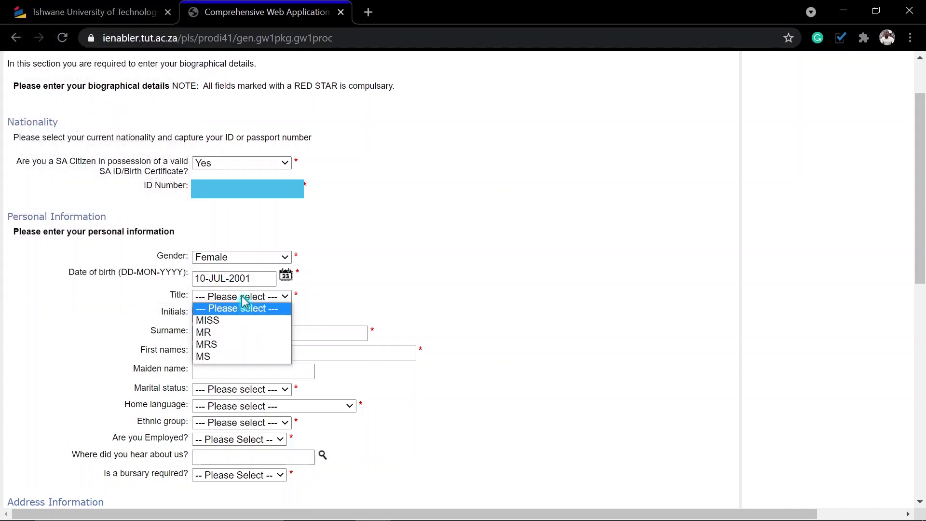
pyautogui.click(211, 320)
# Fill in the applicant's initials, replace the autofilled surname, and enter the first names.
pyautogui.click(211, 318)
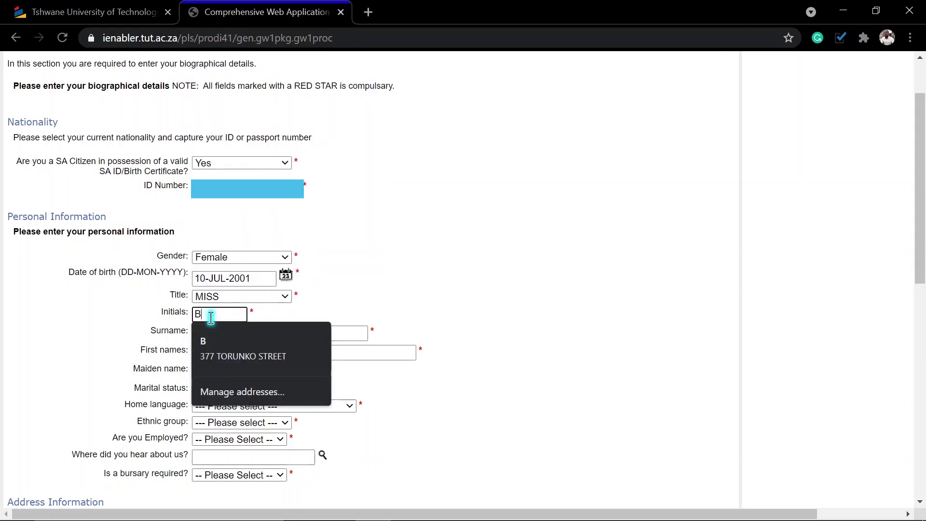
pyautogui.click(302, 334)
pyautogui.doubleClick(303, 335)
pyautogui.moveTo(257, 337); pyautogui.dragTo(201, 336)
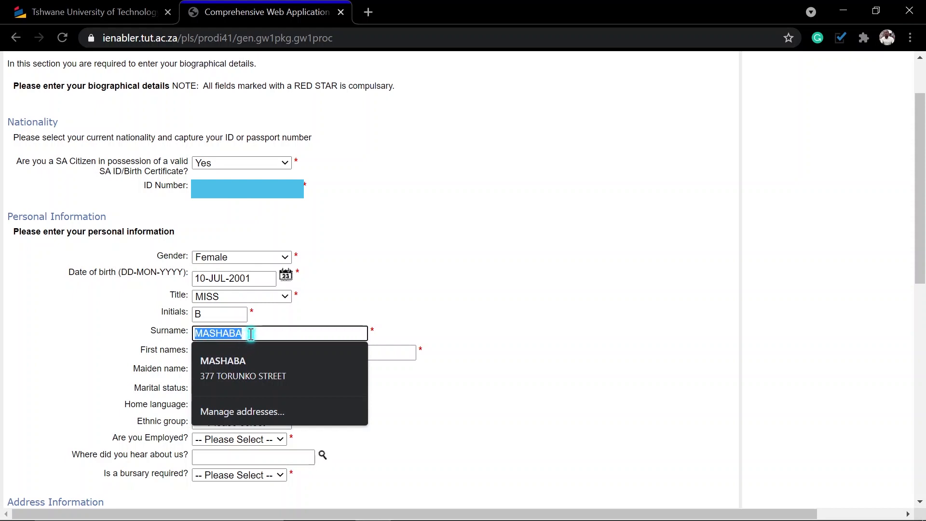
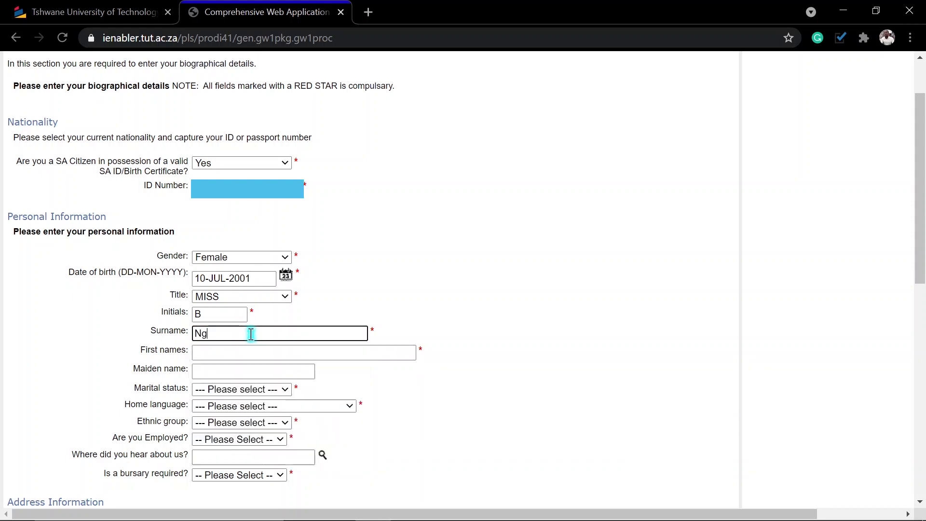
pyautogui.click(230, 355)
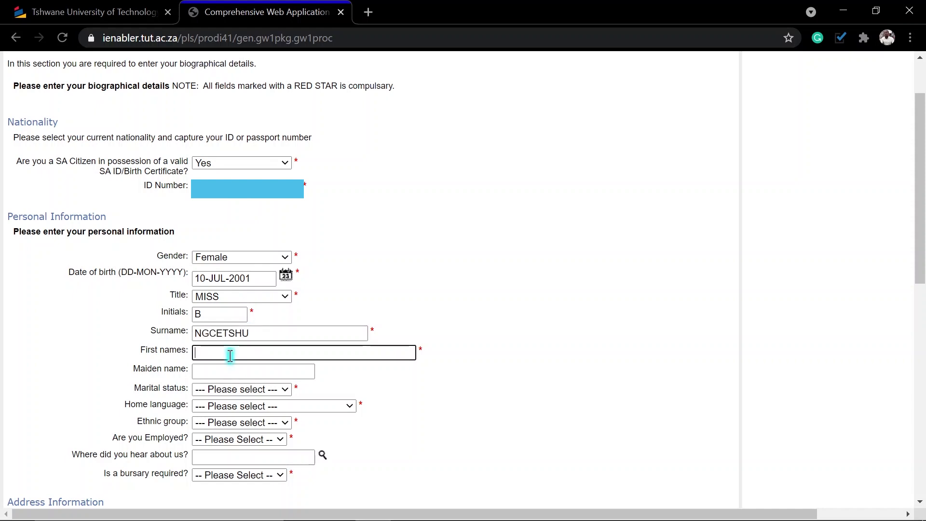
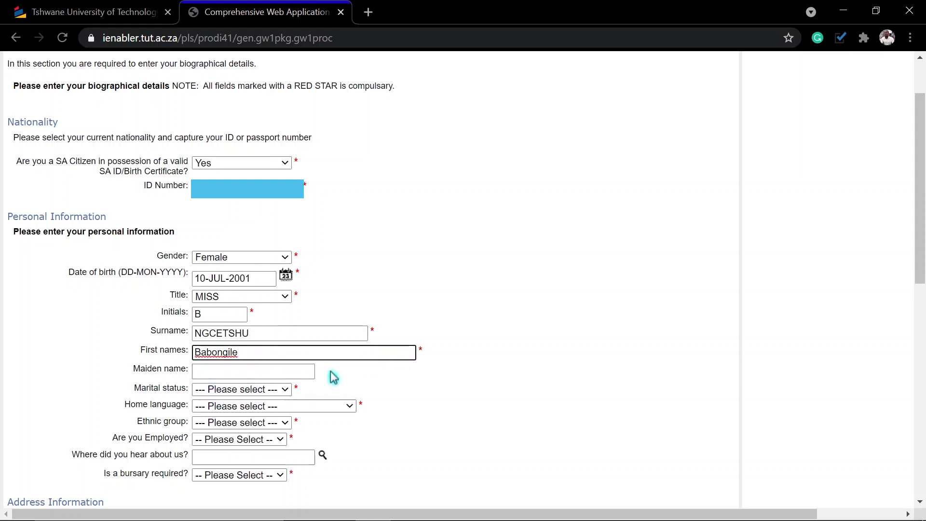
# Set marital status Single, ethnic group XHOSA, employed No, and bursary required Yes.
pyautogui.click(259, 390)
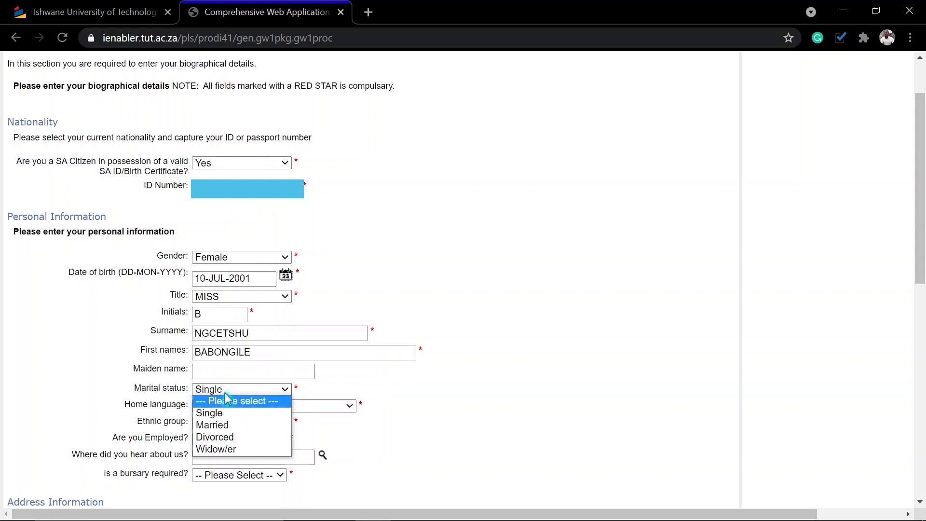
pyautogui.click(229, 414)
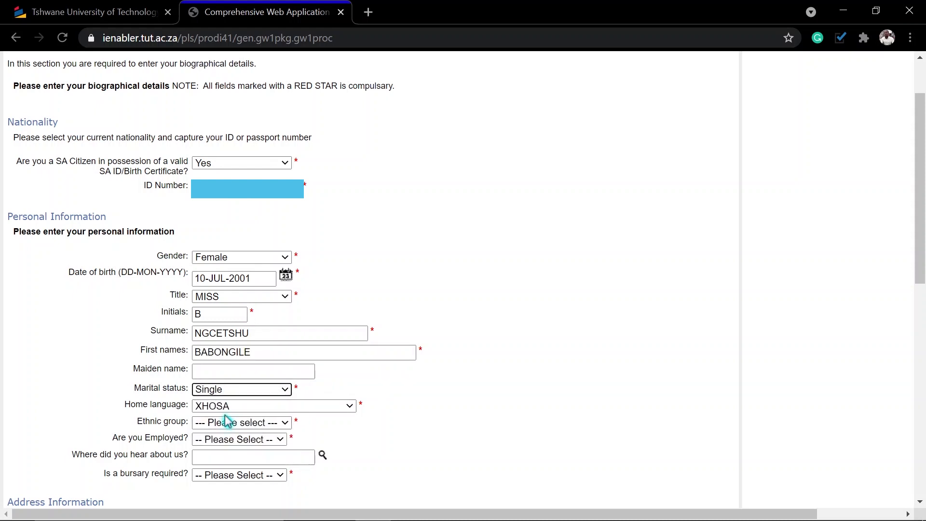
pyautogui.click(240, 425)
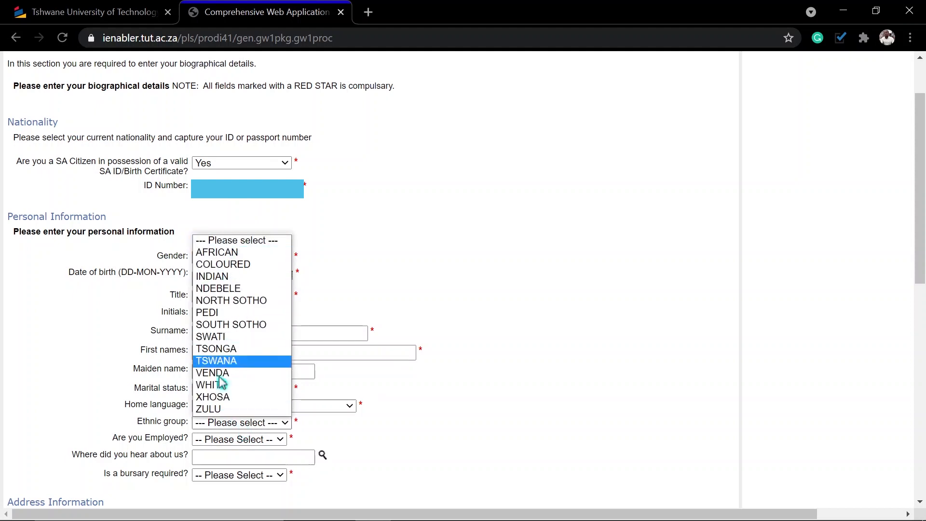
pyautogui.click(234, 397)
pyautogui.scroll(-1, 234, 438)
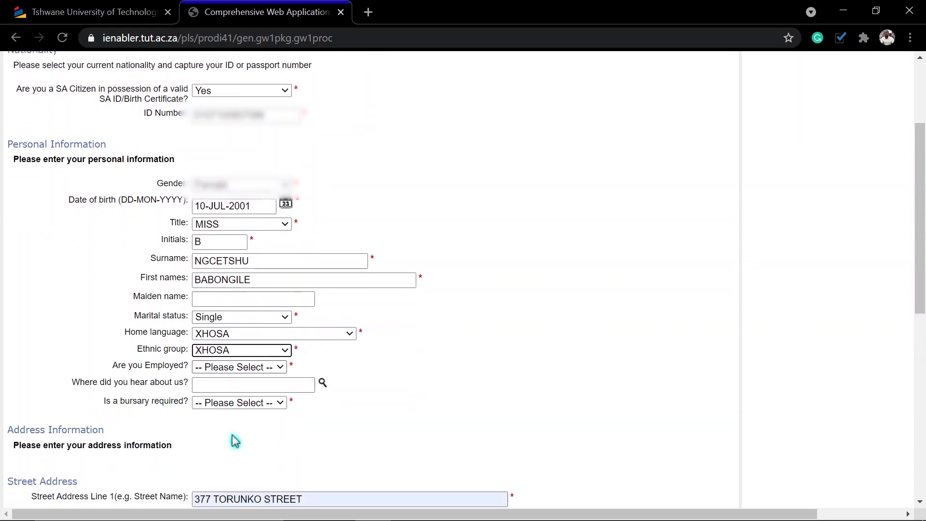
pyautogui.click(245, 369)
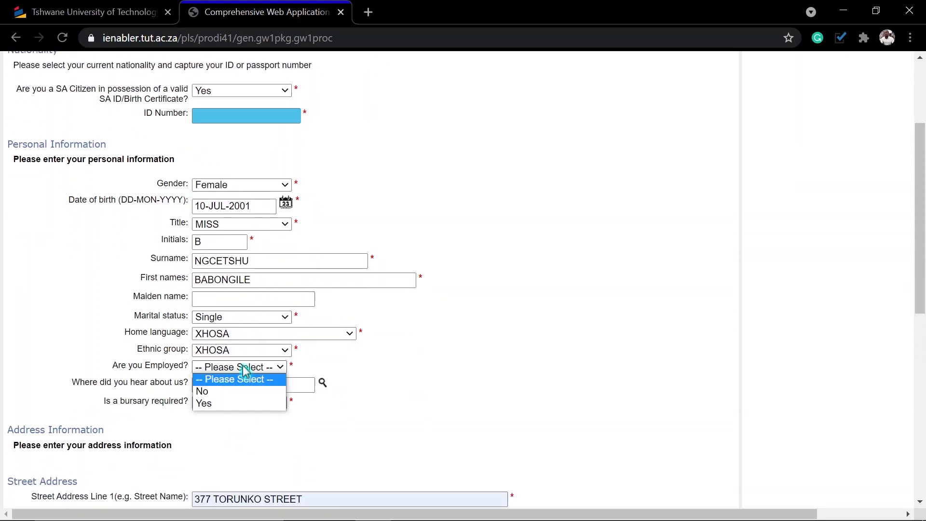
pyautogui.click(217, 391)
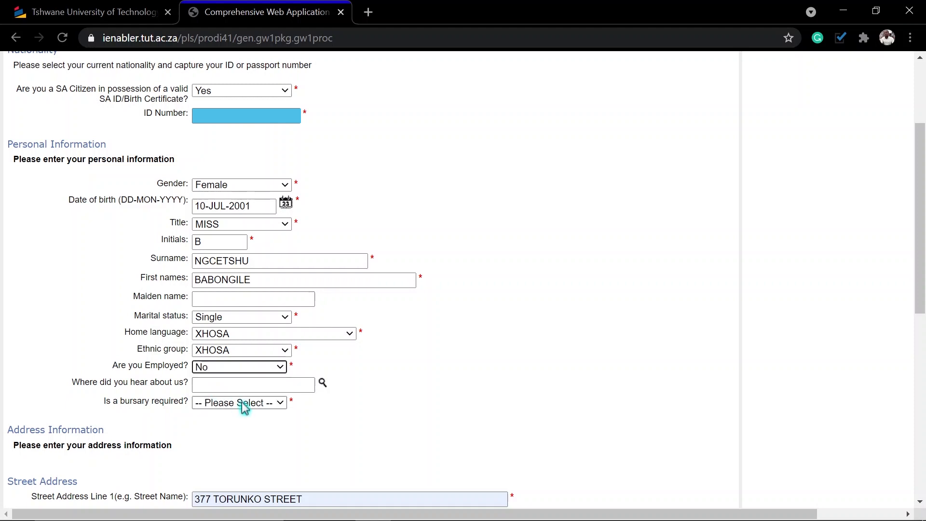
pyautogui.click(255, 411)
pyautogui.click(223, 427)
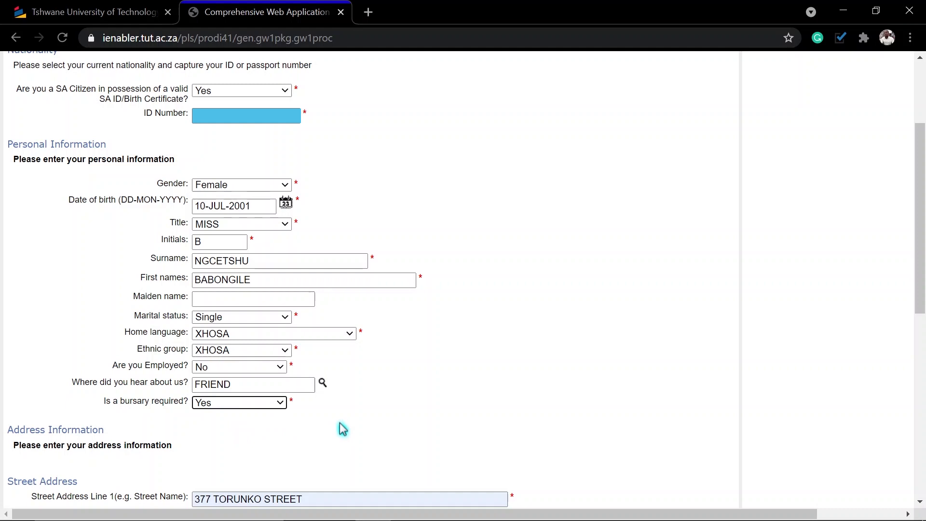
# Replace the street and suburb lines with the applicant's address, clear the town, set province Eastern Cape.
pyautogui.scroll(-7, 342, 428)
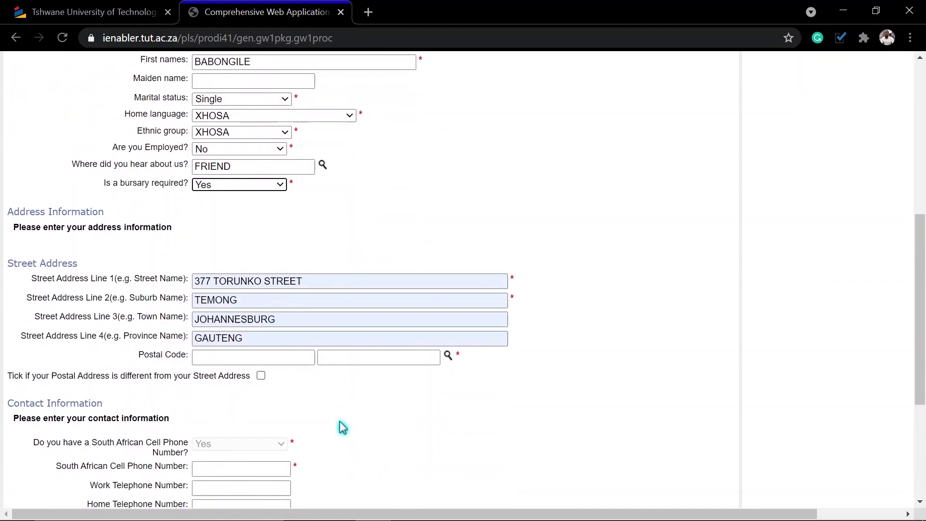
pyautogui.moveTo(314, 138); pyautogui.dragTo(190, 137)
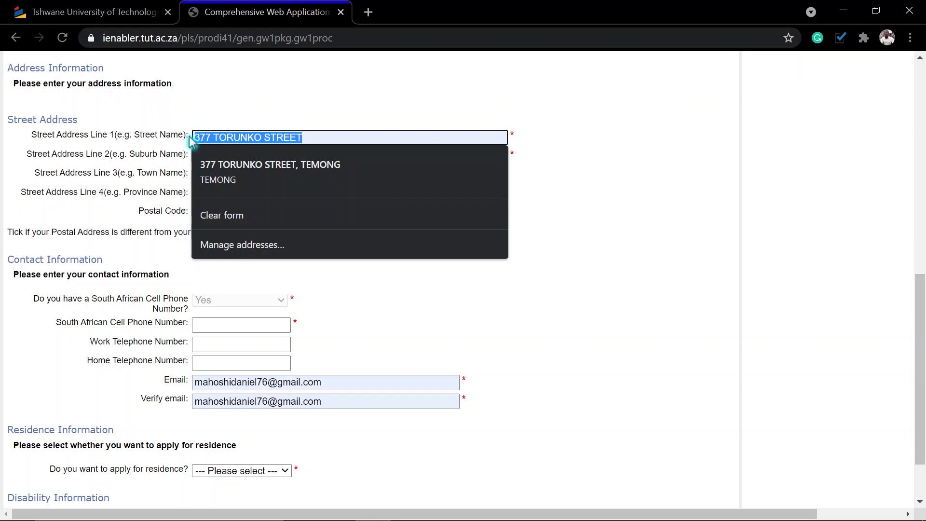
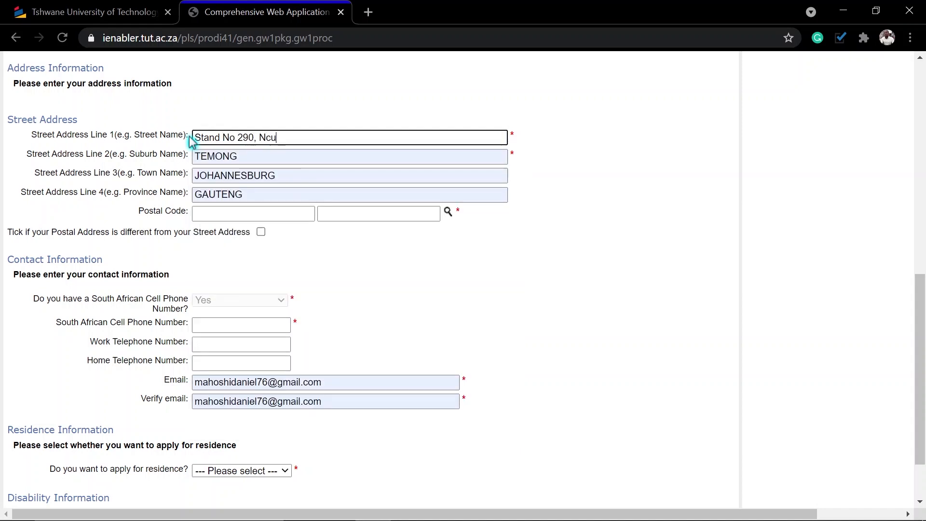
pyautogui.press('Tab')
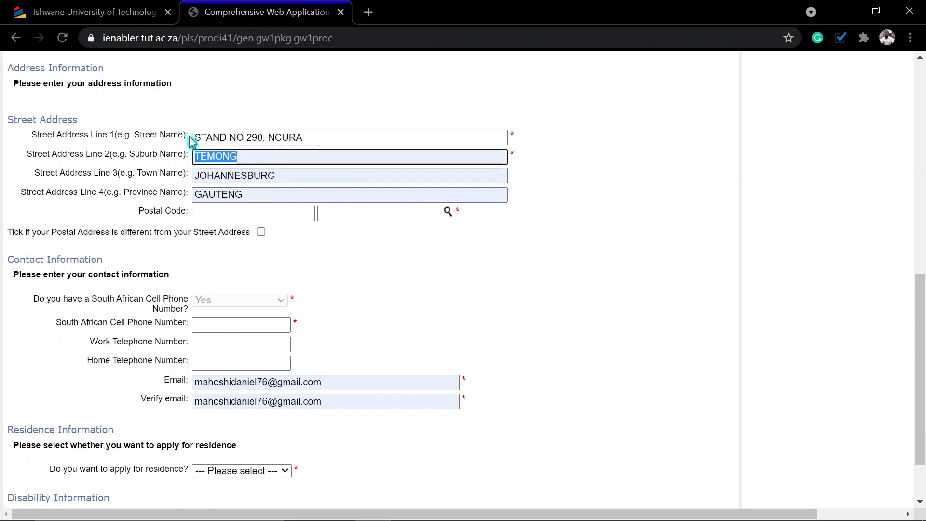
pyautogui.write('G')
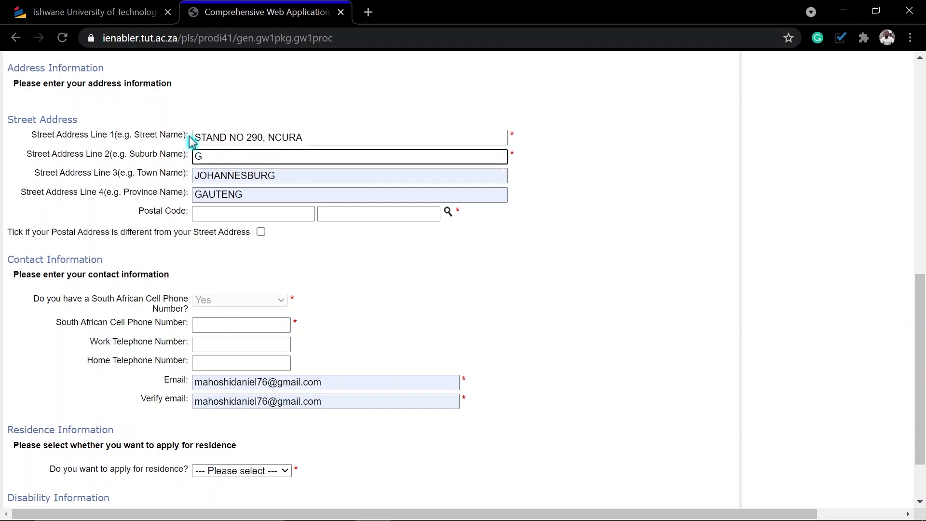
pyautogui.write('lagstaff')
pyautogui.press('Tab')
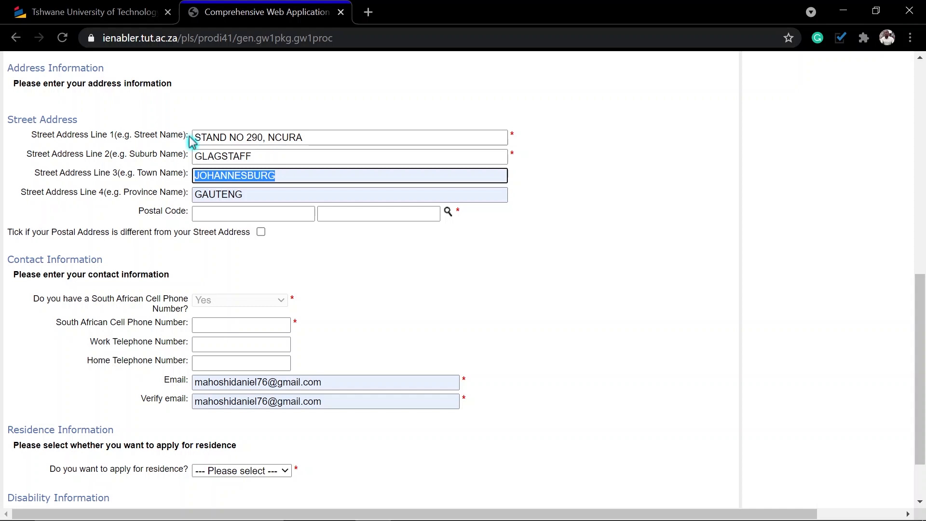
pyautogui.press('BackSpace')
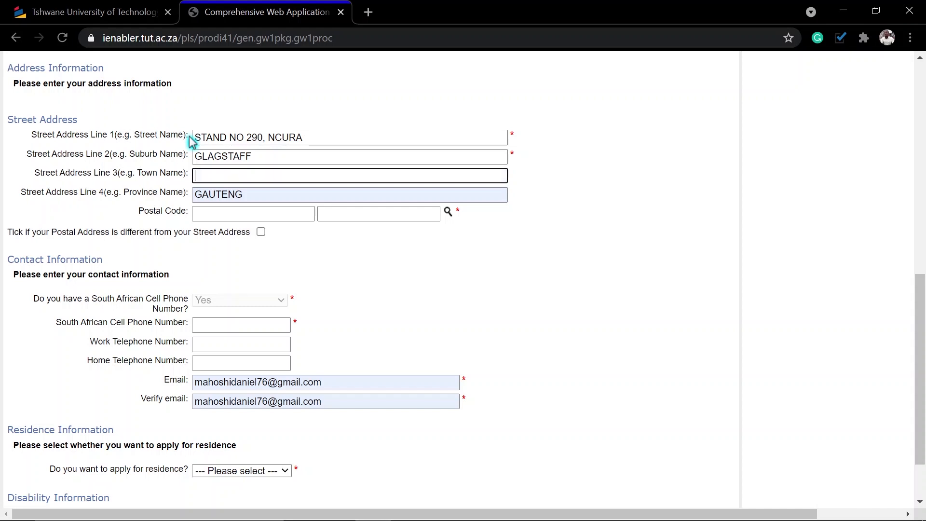
pyautogui.doubleClick(245, 193)
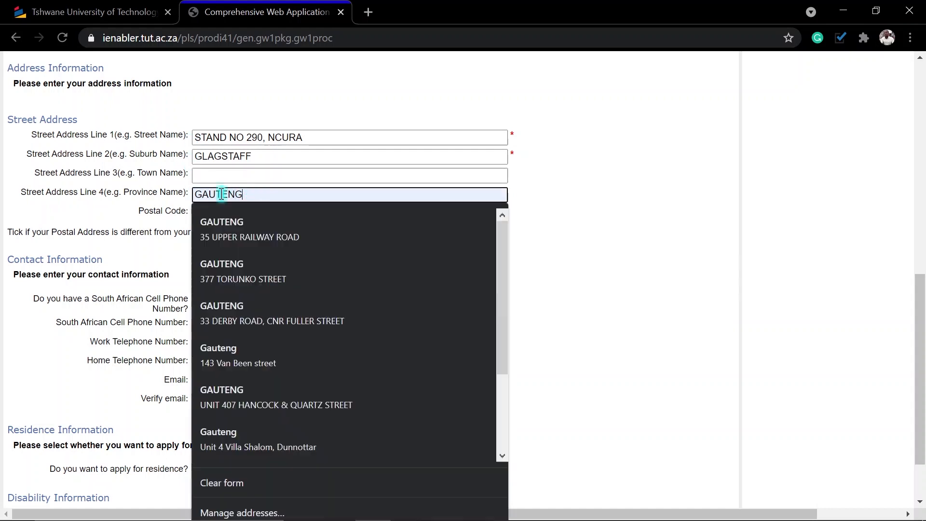
pyautogui.write('Eastern')
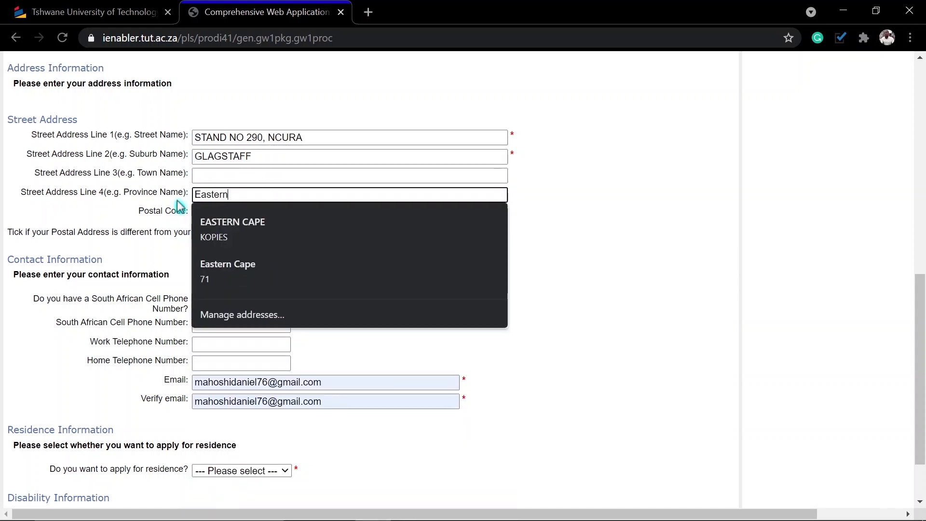
pyautogui.click(420, 229)
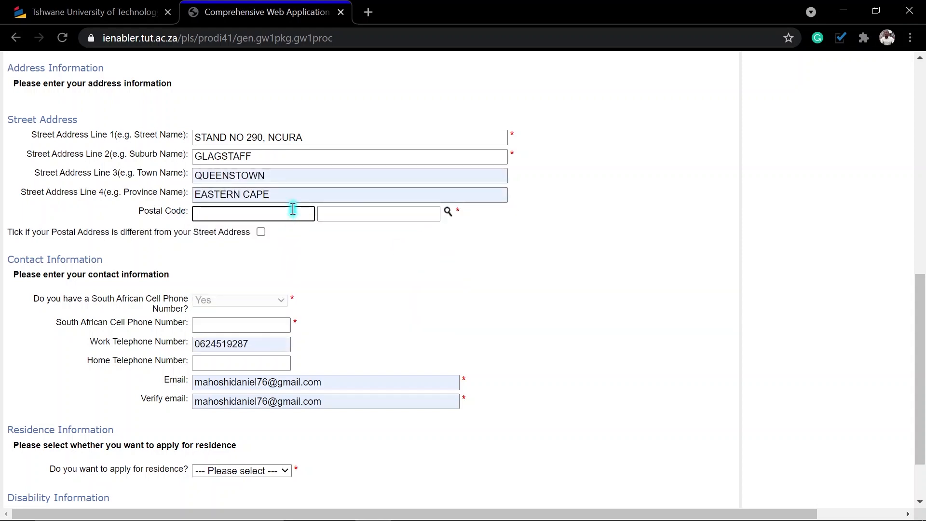
pyautogui.doubleClick(285, 180)
pyautogui.press('BackSpace')
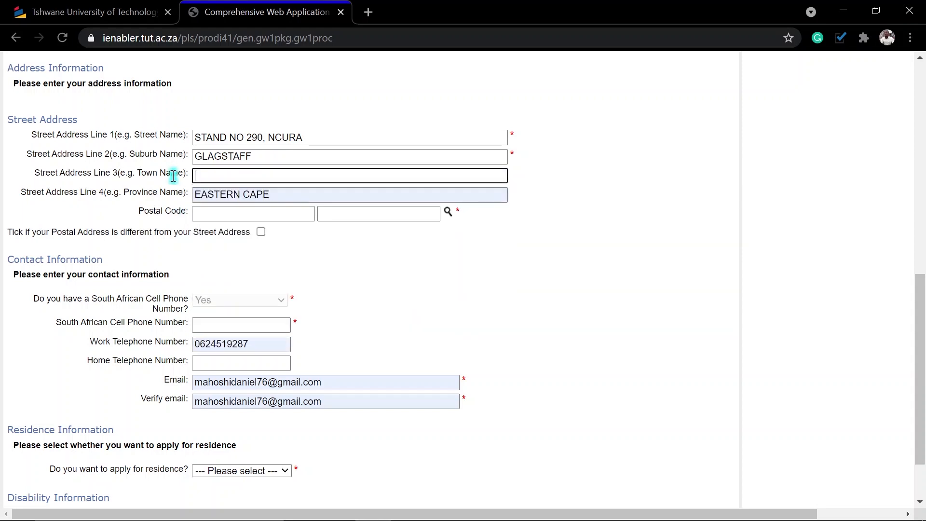
pyautogui.click(448, 212)
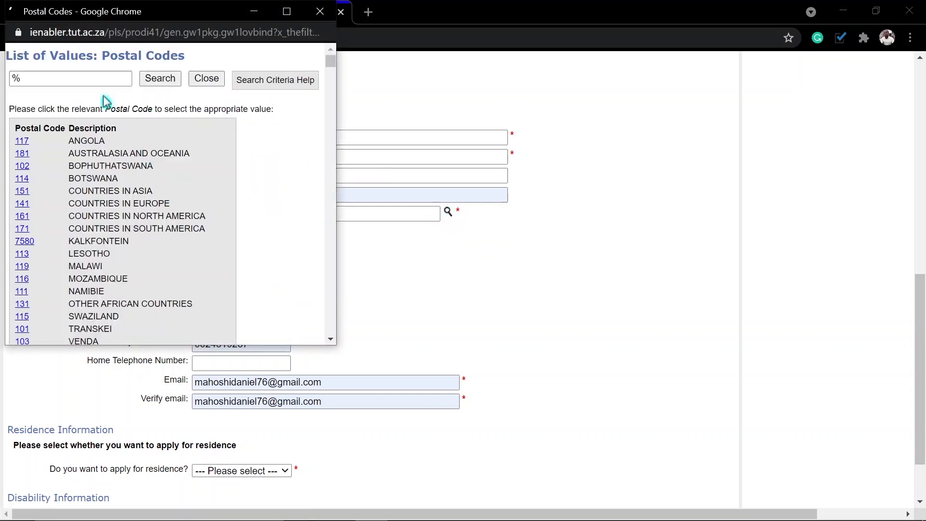
# Search the postal code lookup and select the applicant's matching postal code and area.
pyautogui.click(86, 77)
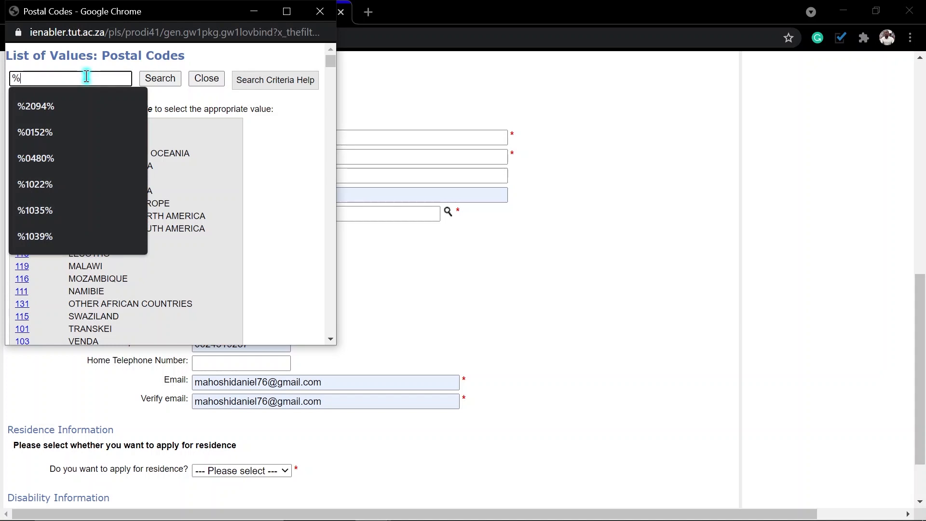
pyautogui.write('4810')
pyautogui.write('%')
pyautogui.click(146, 80)
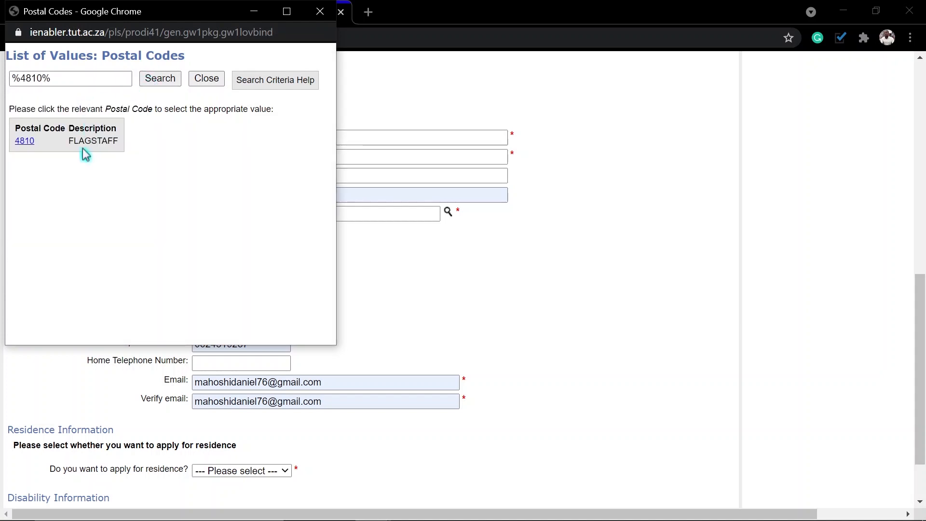
pyautogui.click(25, 141)
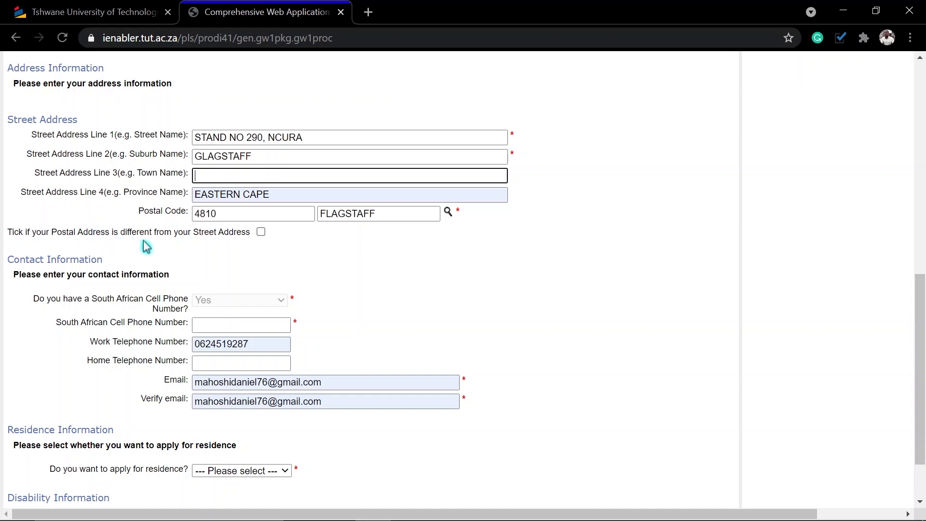
# Keep postal address same as street, enter the cell phone number, and clear the work telephone.
pyautogui.click(261, 232)
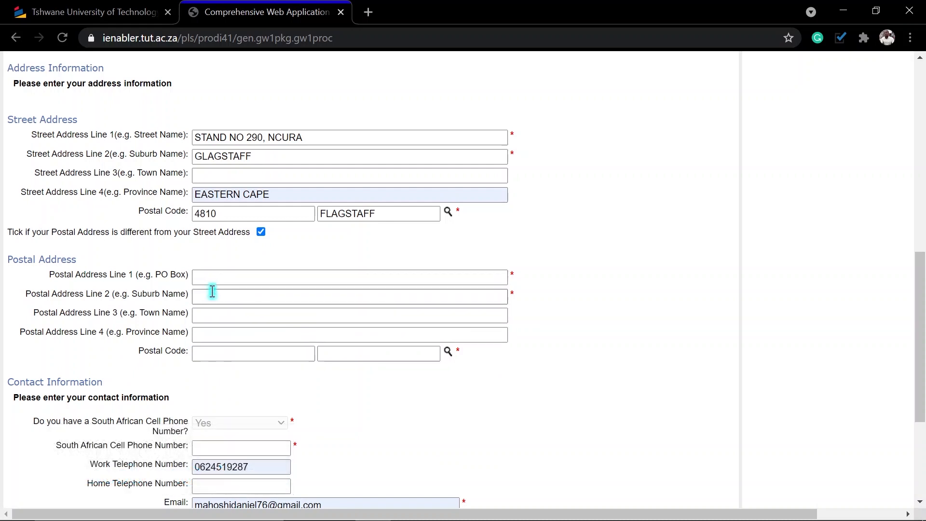
pyautogui.click(261, 233)
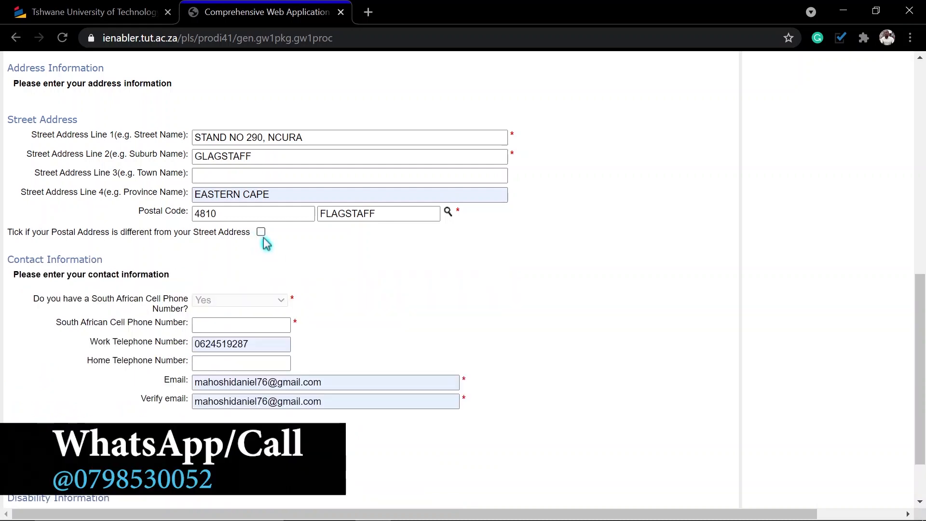
pyautogui.scroll(-1, 283, 263)
pyautogui.click(267, 253)
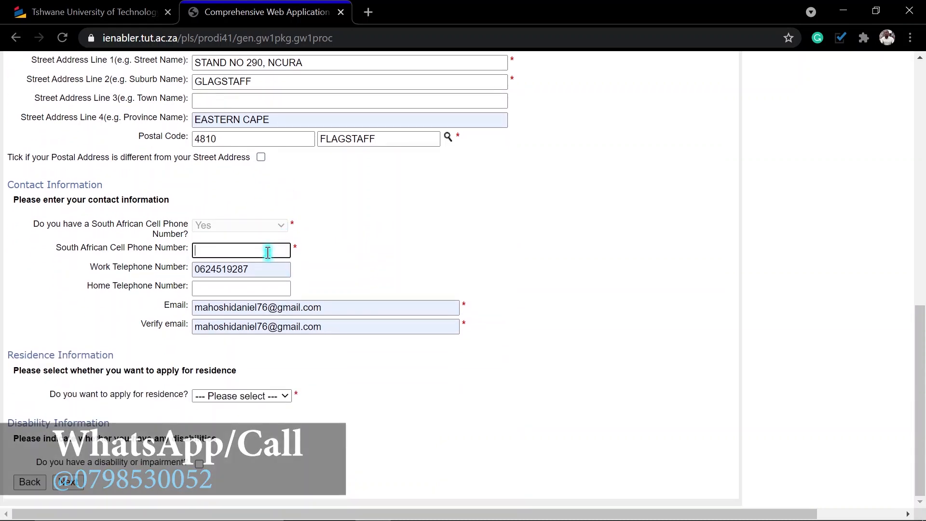
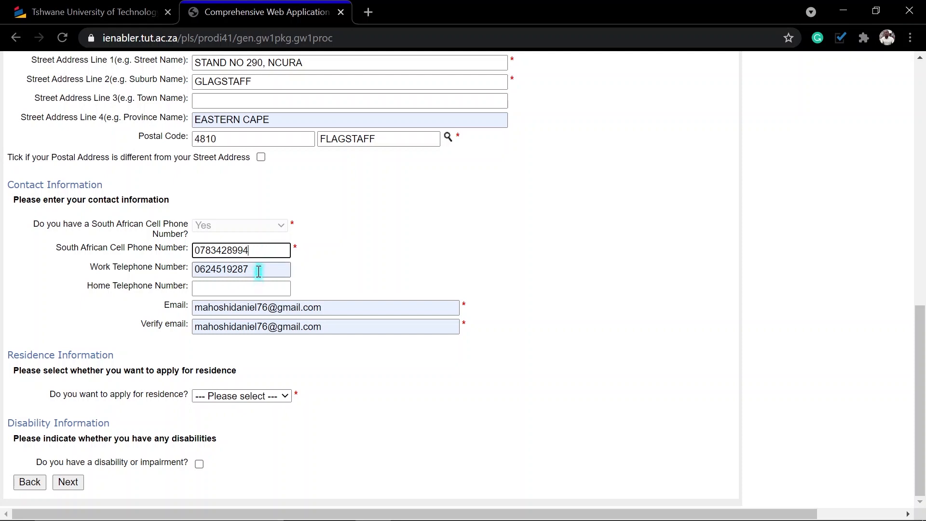
pyautogui.press('Tab')
pyautogui.press('BackSpace')
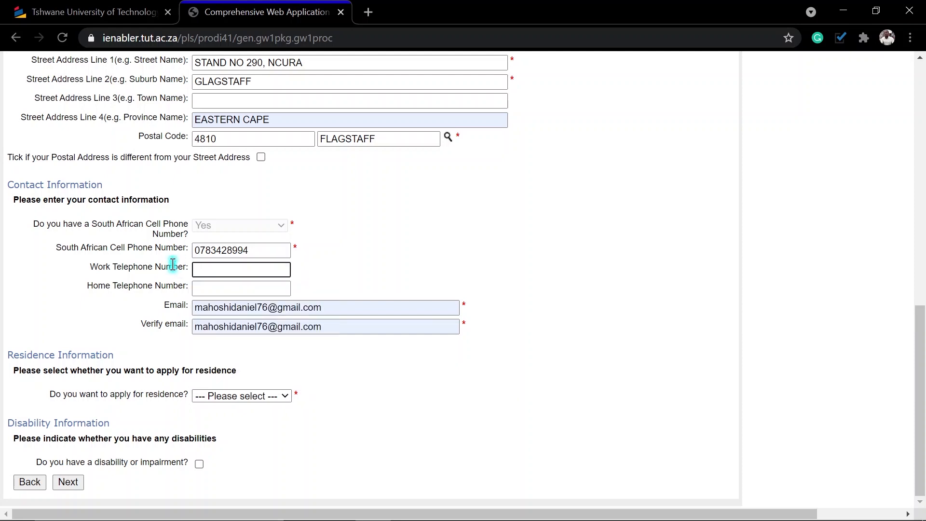
# Replace and verify the e-mail address, choose Yes to apply for residence, and submit the page.
pyautogui.moveTo(330, 309); pyautogui.dragTo(159, 309)
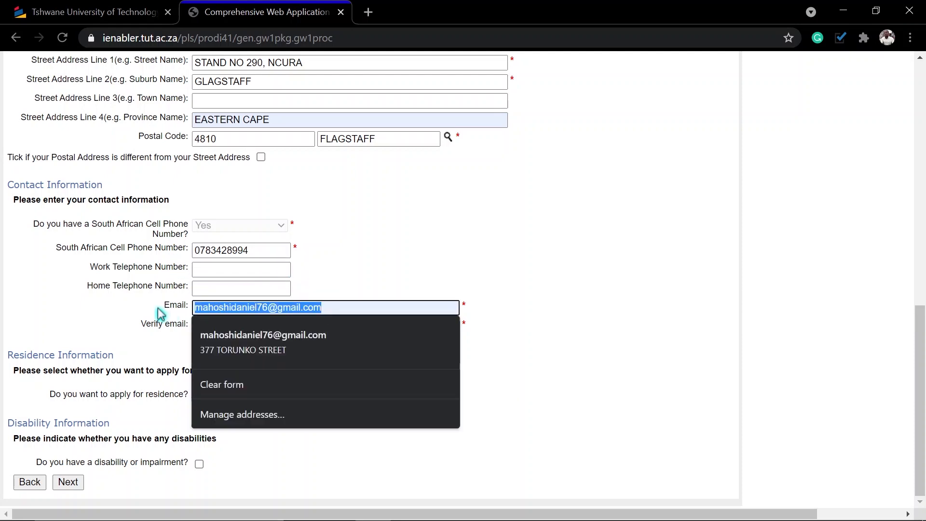
pyautogui.write('n')
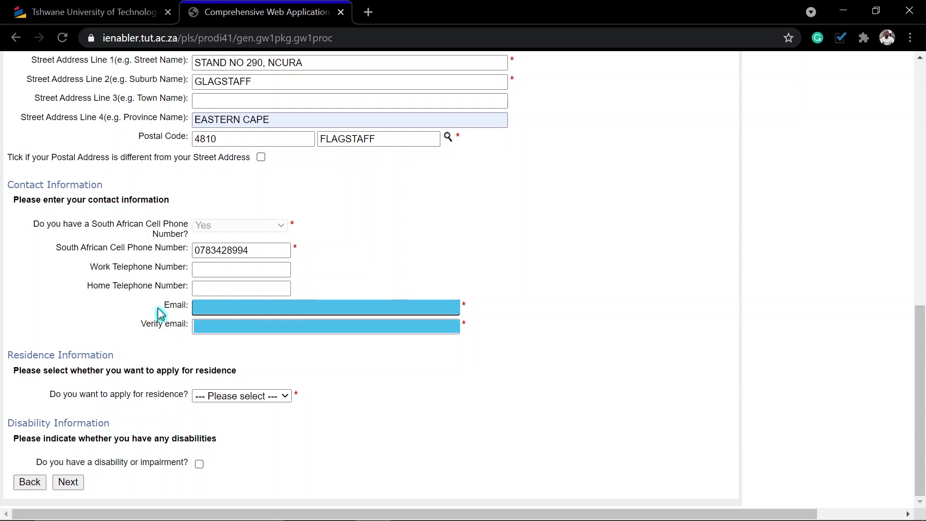
pyautogui.press('Tab')
pyautogui.click(575, 139)
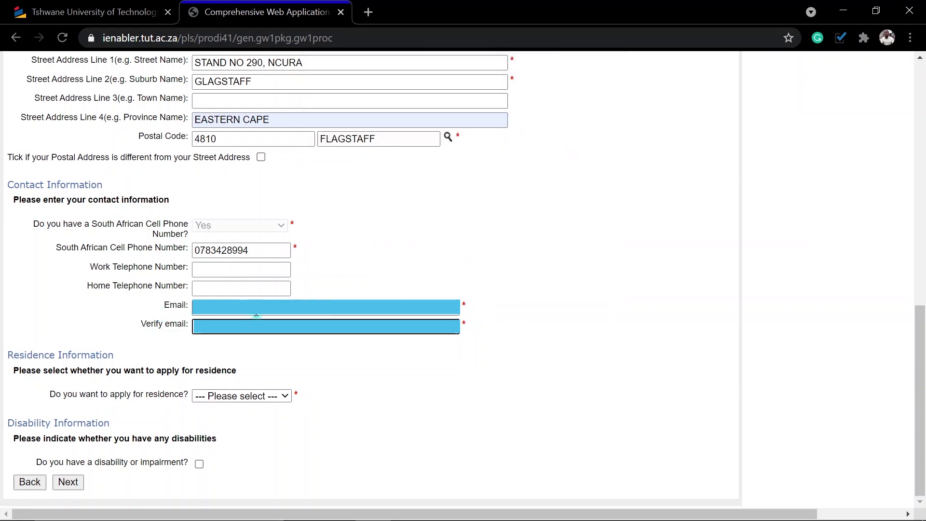
pyautogui.click(216, 327)
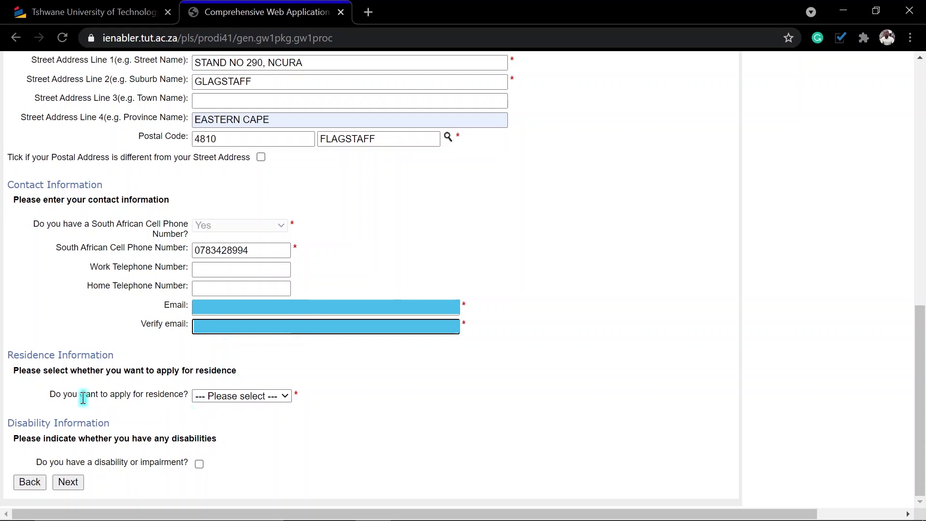
pyautogui.click(237, 397)
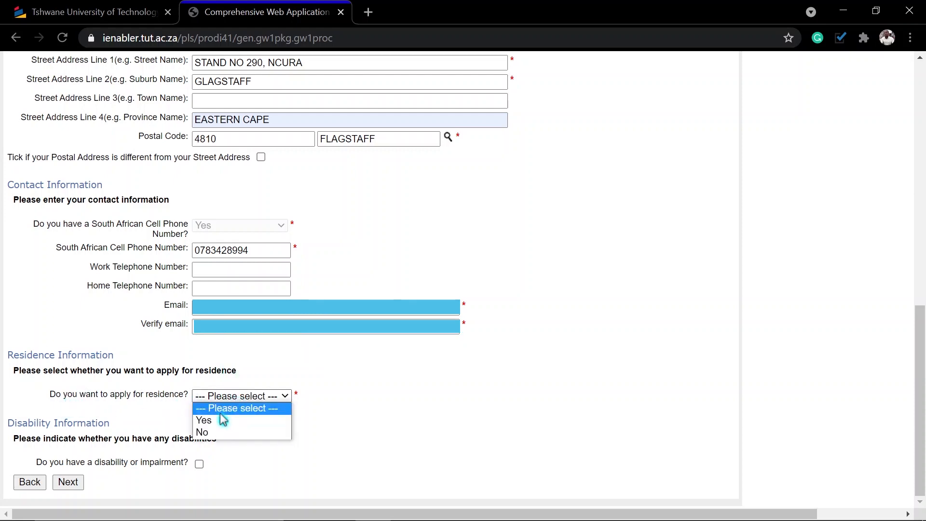
pyautogui.click(227, 420)
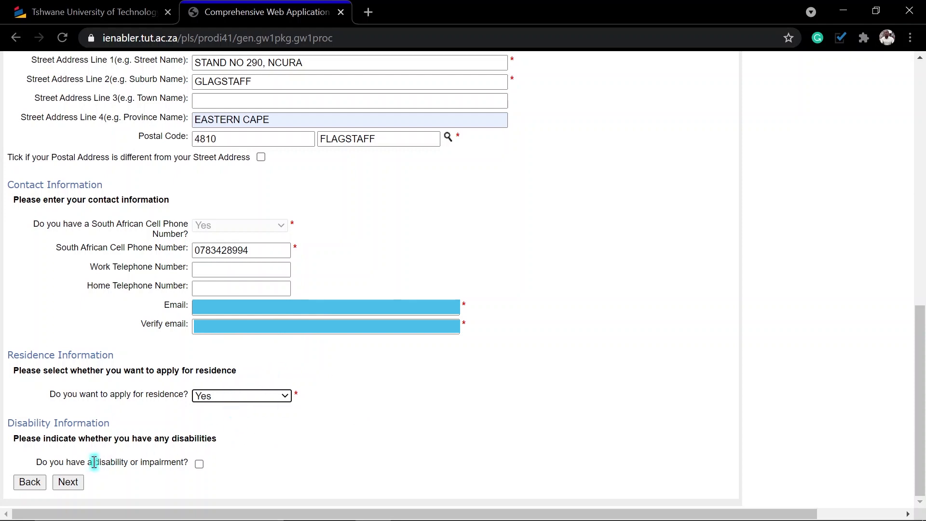
pyautogui.click(68, 482)
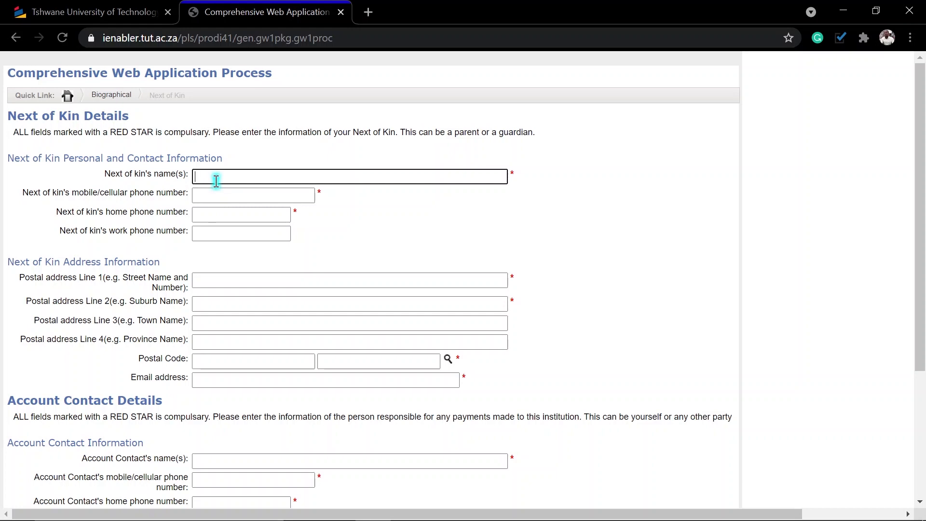
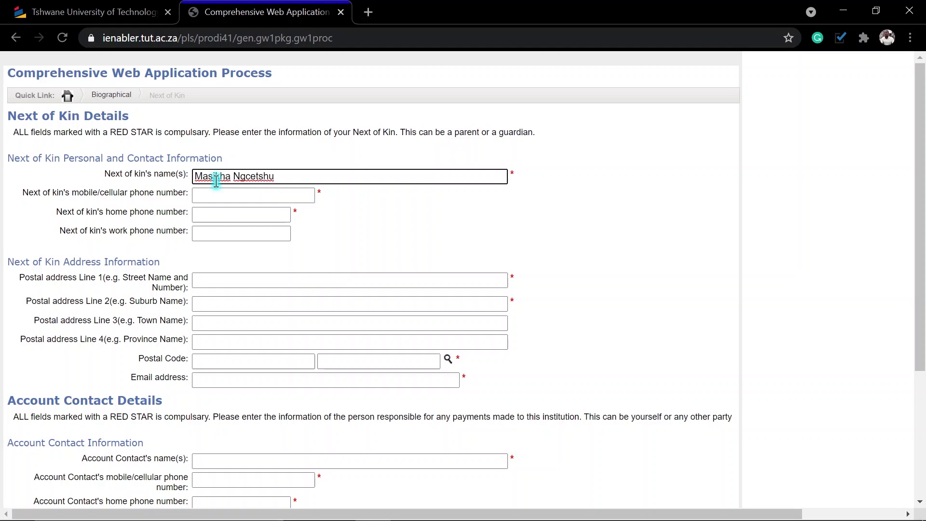
# Enter the next of kin's full name, mobile number and home number.
pyautogui.press('Tab')
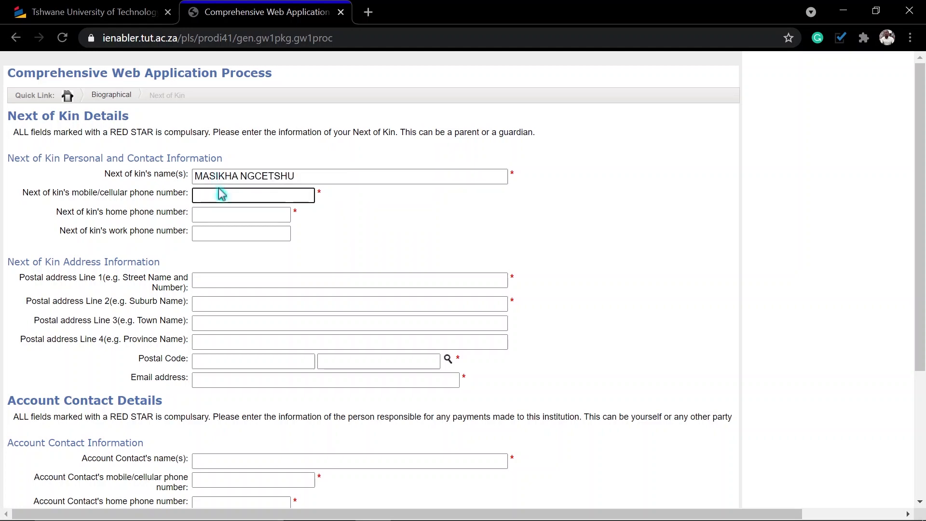
pyautogui.click(220, 199)
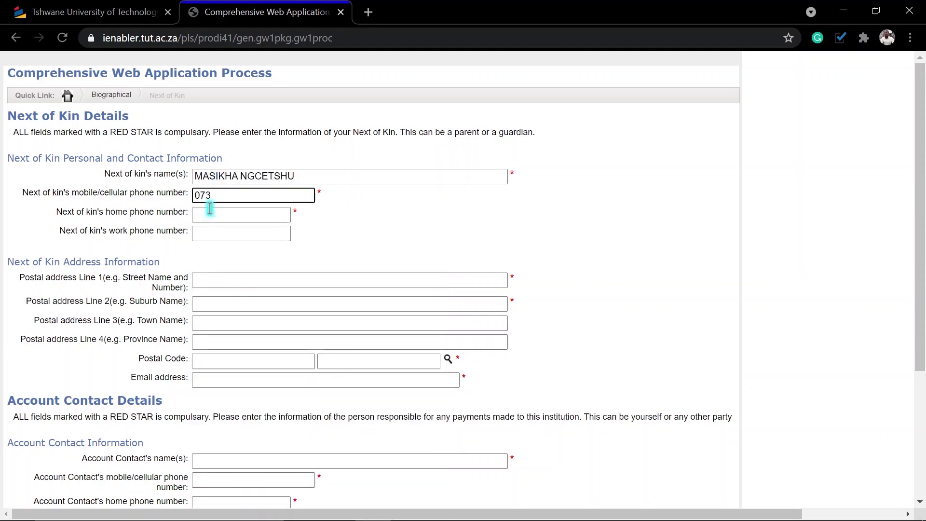
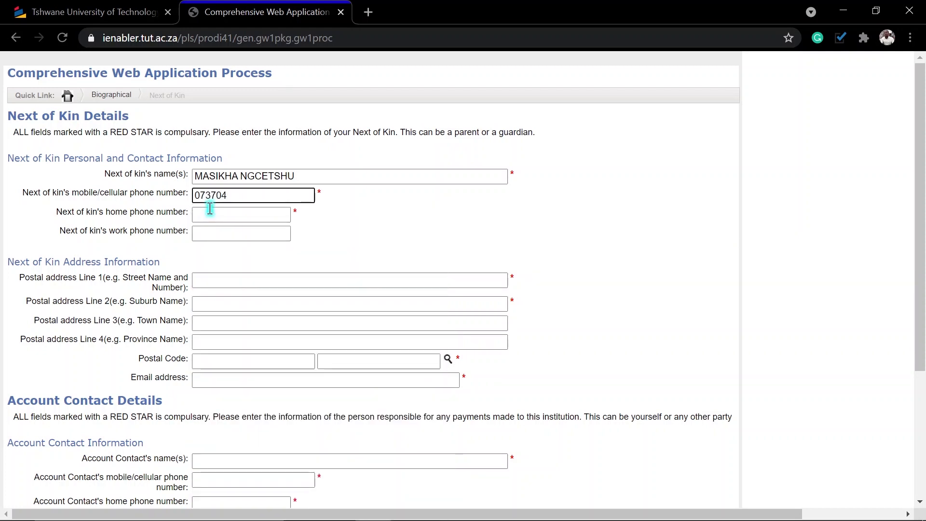
pyautogui.click(215, 218)
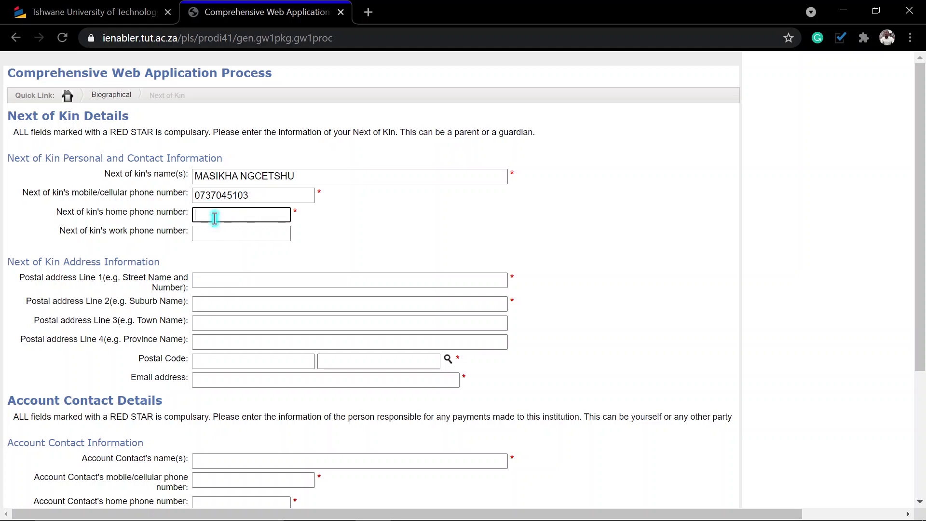
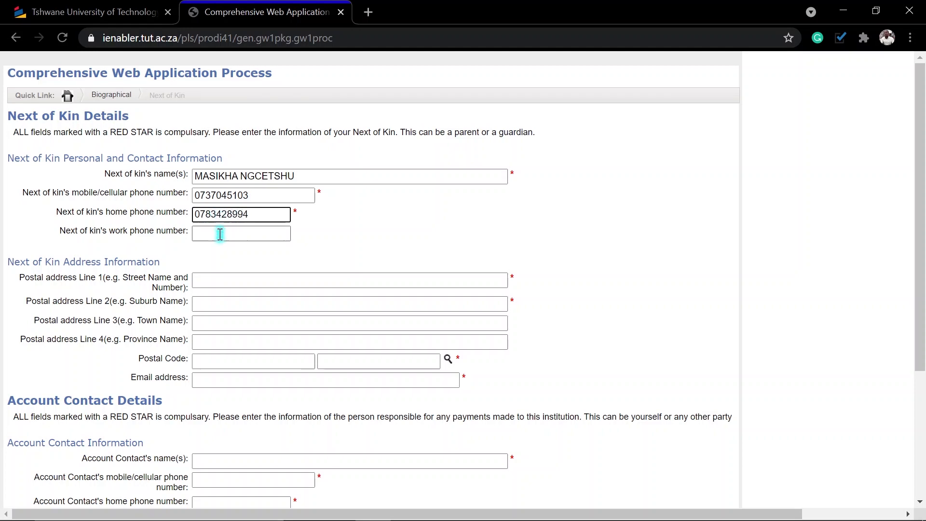
# Fill the next of kin's postal address lines and set province to Eastern Cape.
pyautogui.click(216, 277)
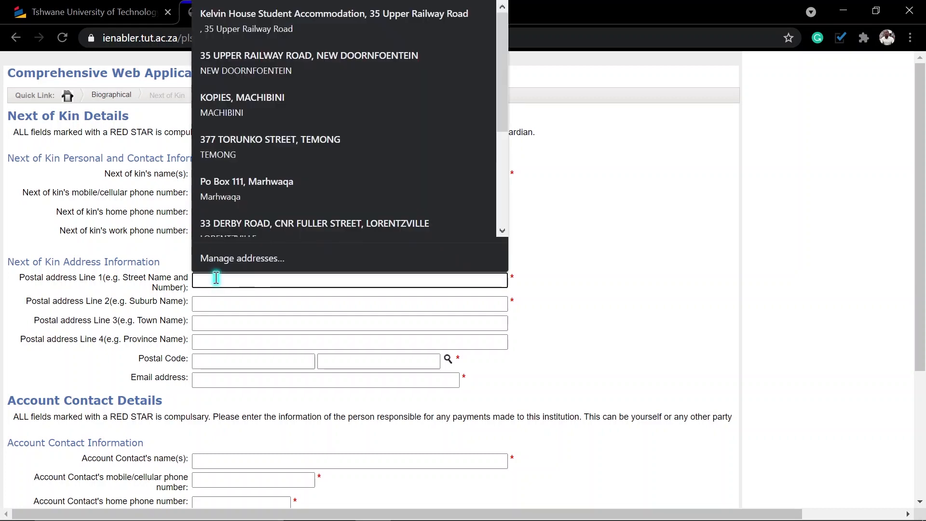
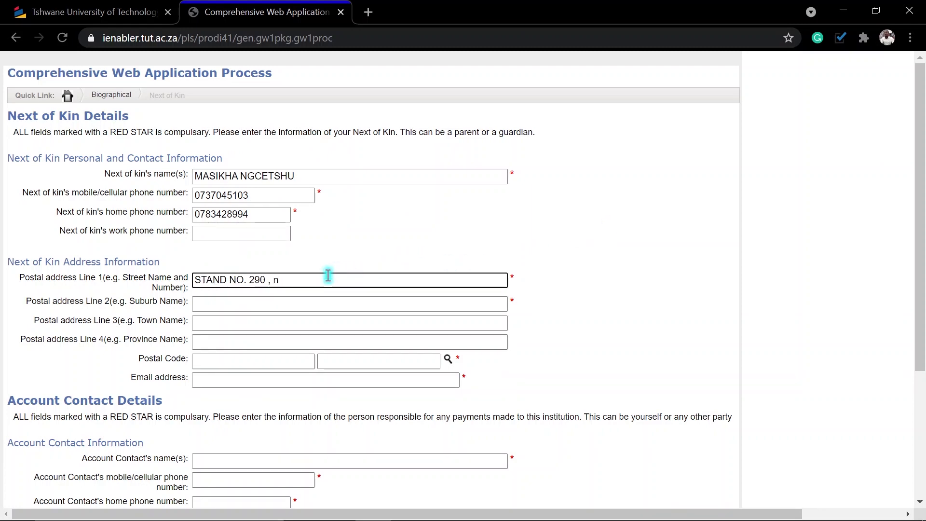
pyautogui.press('Tab')
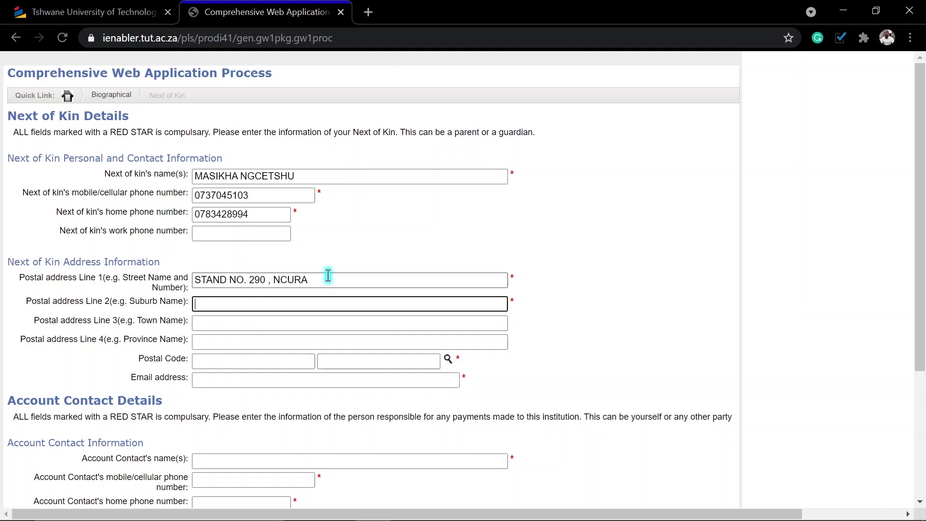
pyautogui.write('flagst')
pyautogui.press('Tab')
pyautogui.press('Tab')
pyautogui.write('Easte')
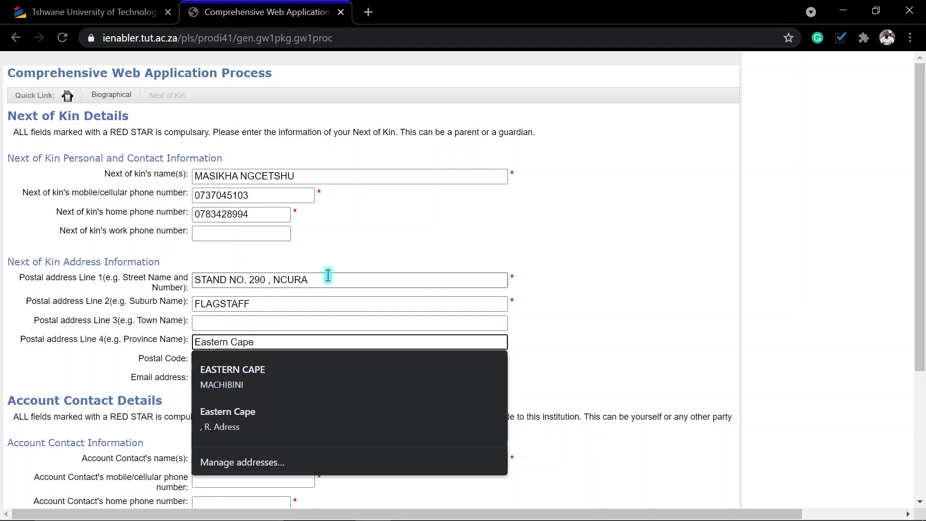
pyautogui.press('Tab')
# Look up and select the next of kin's postal code from the search results.
pyautogui.click(448, 360)
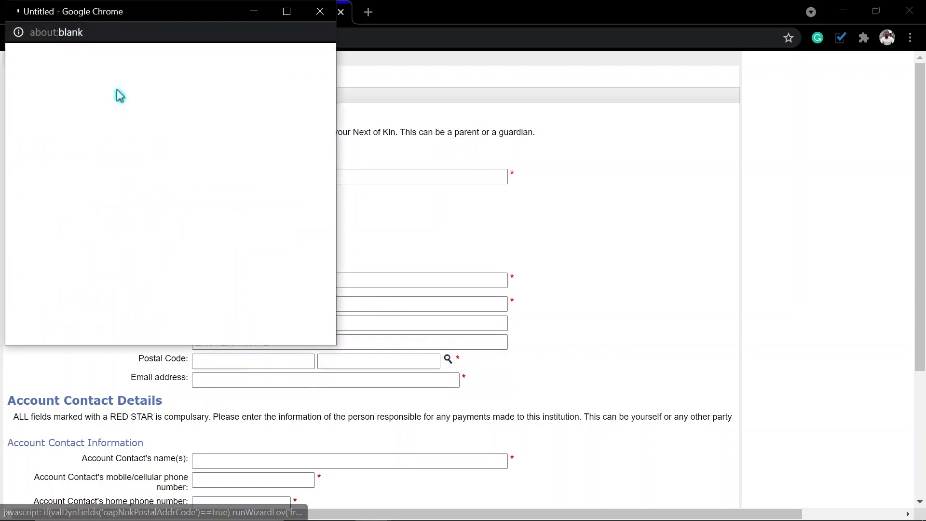
pyautogui.click(64, 80)
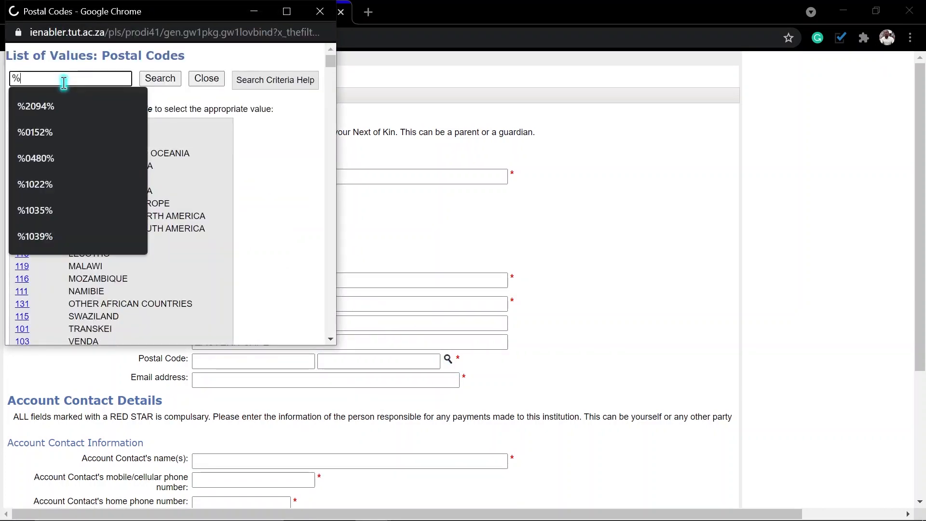
pyautogui.write('4810')
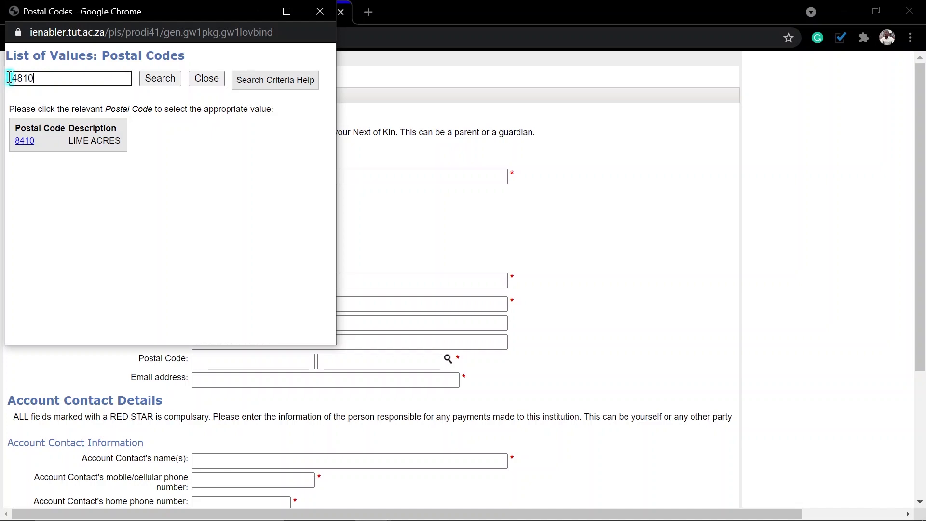
pyautogui.click(162, 79)
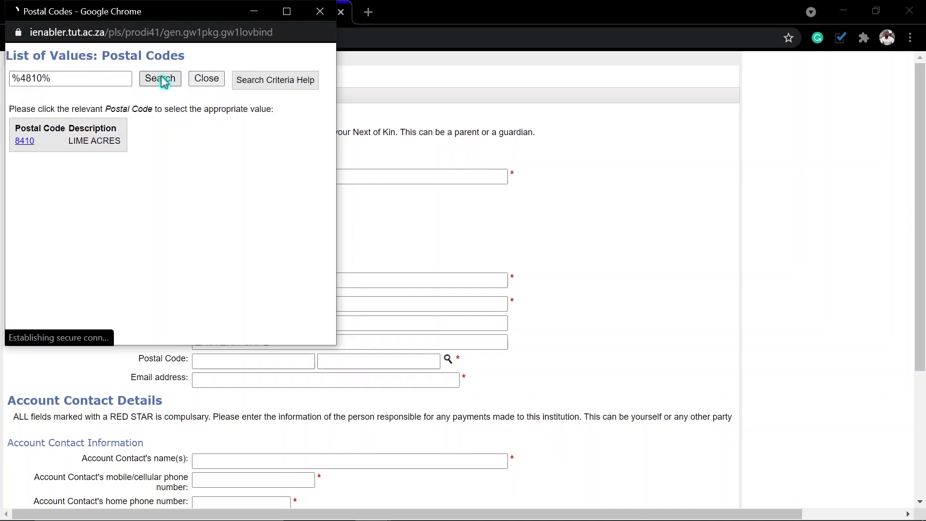
pyautogui.click(25, 142)
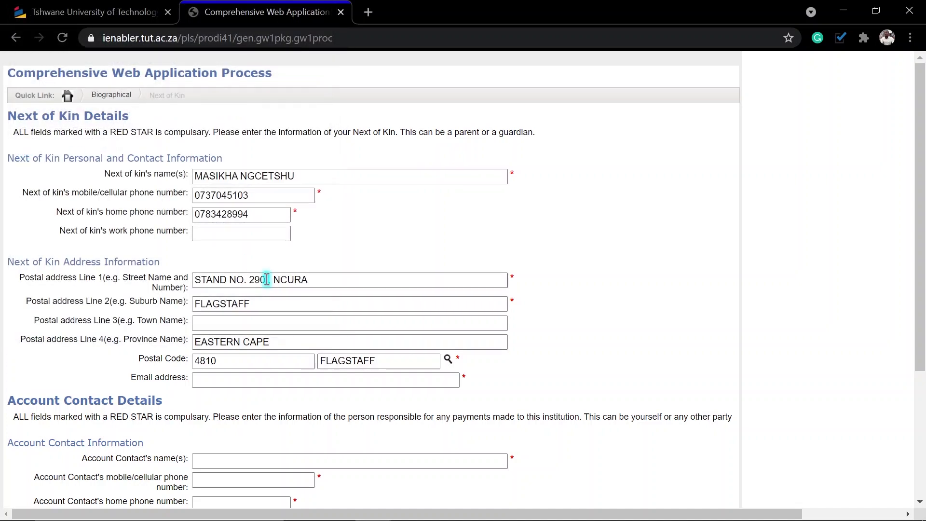
# Enter the next of kin's e-mail address.
pyautogui.scroll(-2, 251, 251)
pyautogui.click(231, 308)
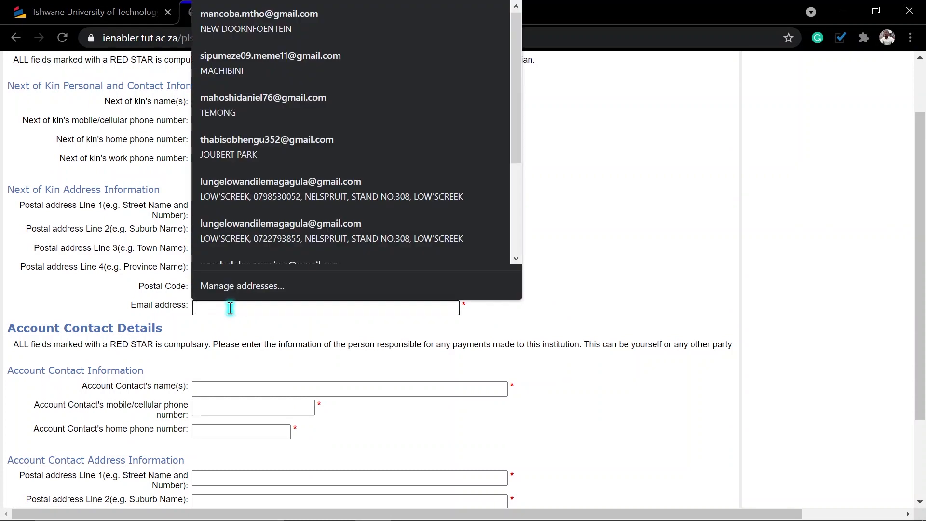
pyautogui.write('n')
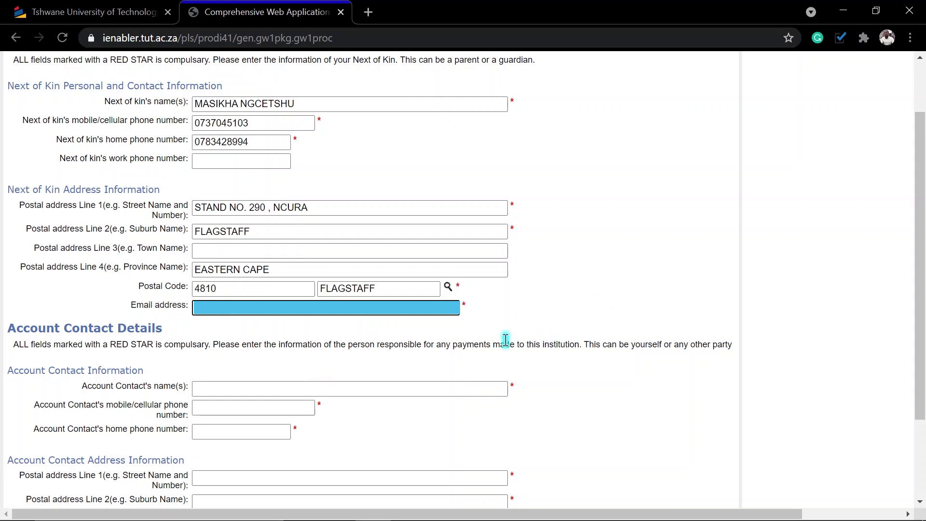
pyautogui.scroll(-3, 374, 369)
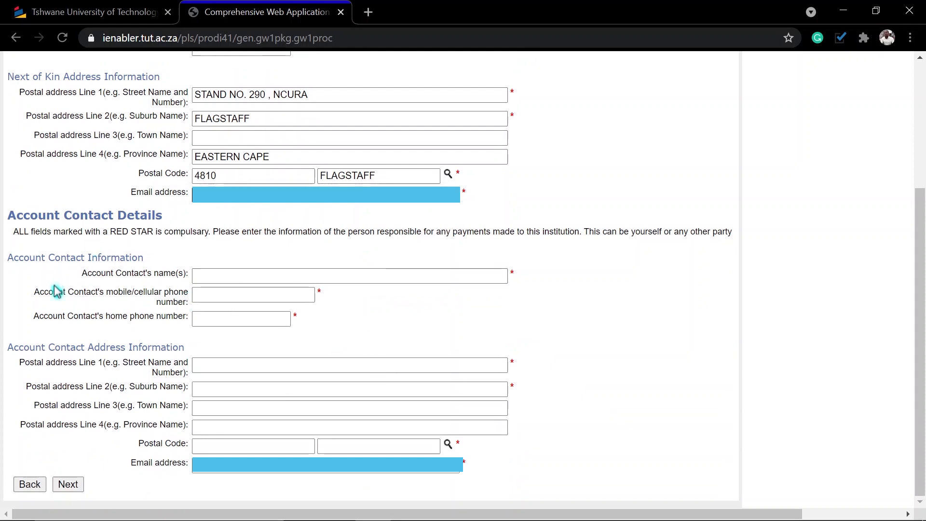
pyautogui.scroll(2, 275, 219)
pyautogui.scroll(-2, 281, 187)
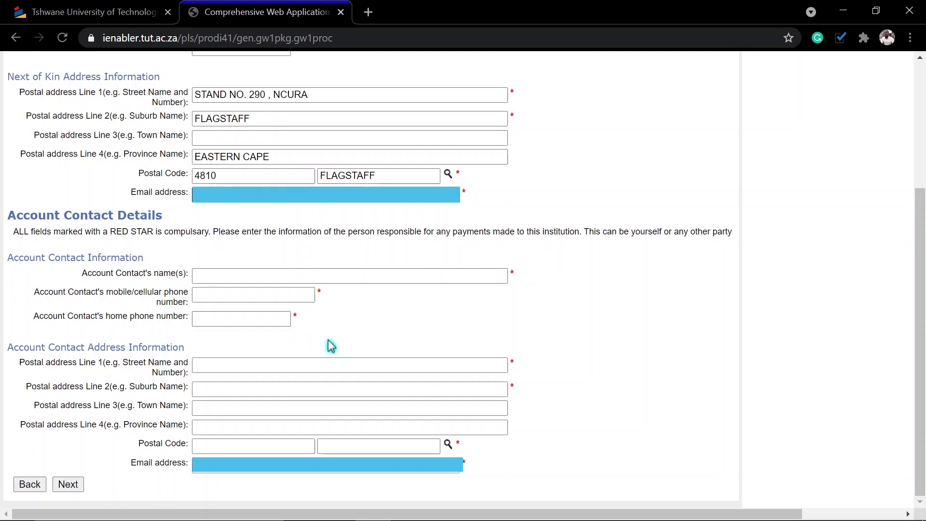
# Copy the next of kin's name into the account contact's name field.
pyautogui.scroll(4, 304, 299)
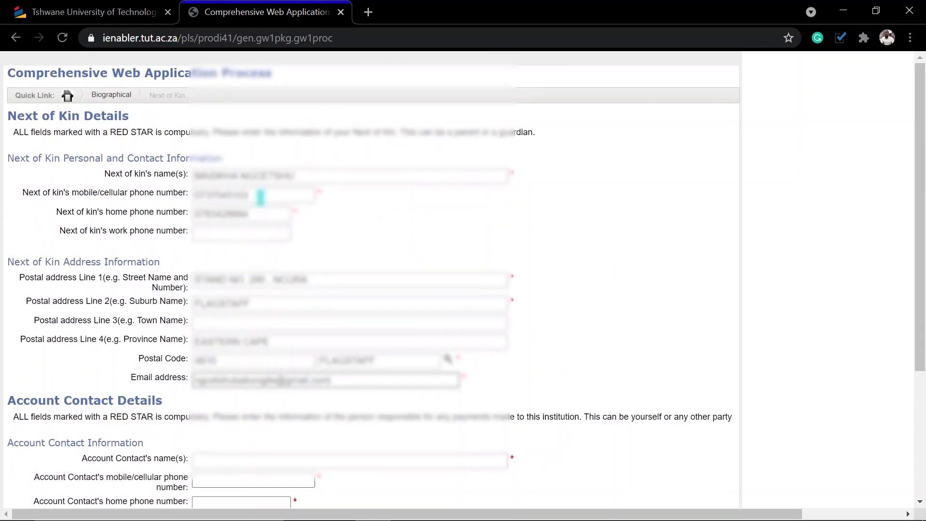
pyautogui.scroll(-4, 277, 289)
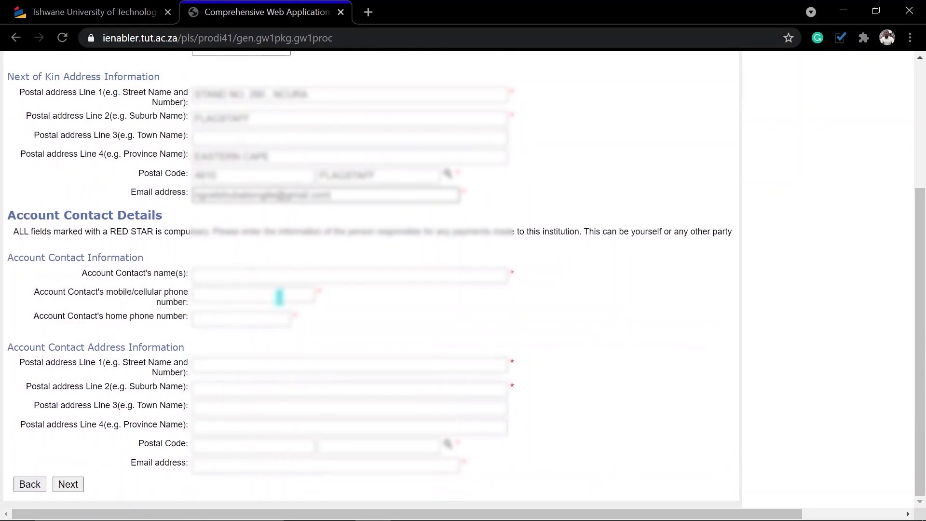
pyautogui.scroll(4, 266, 288)
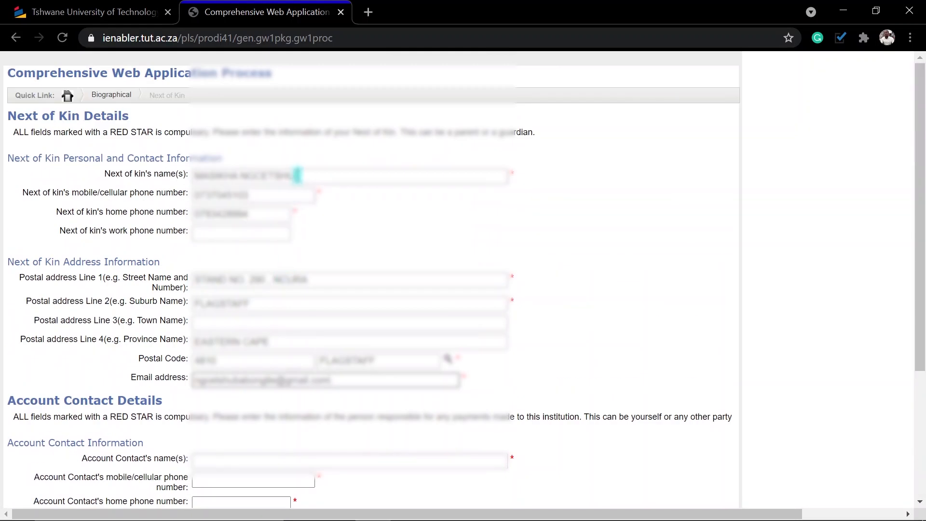
pyautogui.moveTo(298, 175); pyautogui.dragTo(163, 172)
pyautogui.hotkey('ctrl', 'c')
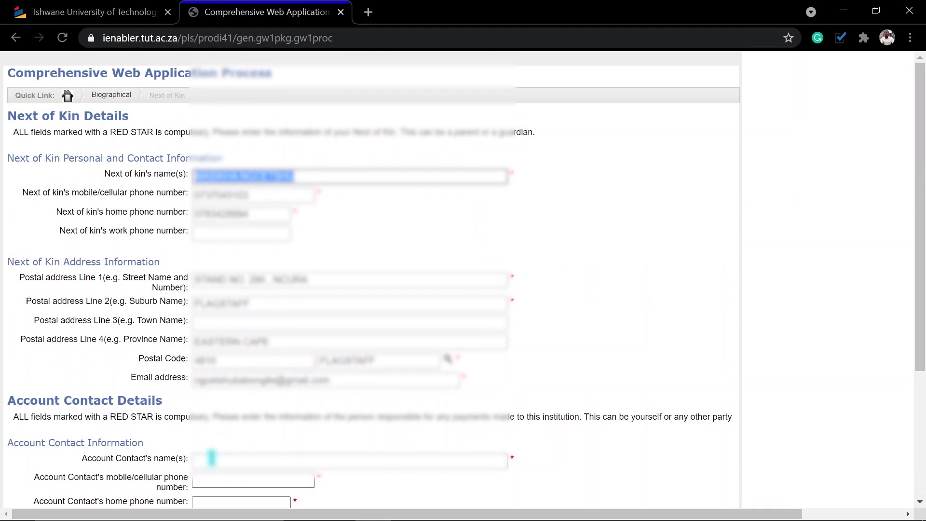
pyautogui.click(212, 460)
pyautogui.hotkey('ctrl', 'v')
# Copy the next of kin's mobile and home phone numbers into the account contact's phone fields.
pyautogui.scroll(-4, 268, 240)
pyautogui.scroll(2, 269, 240)
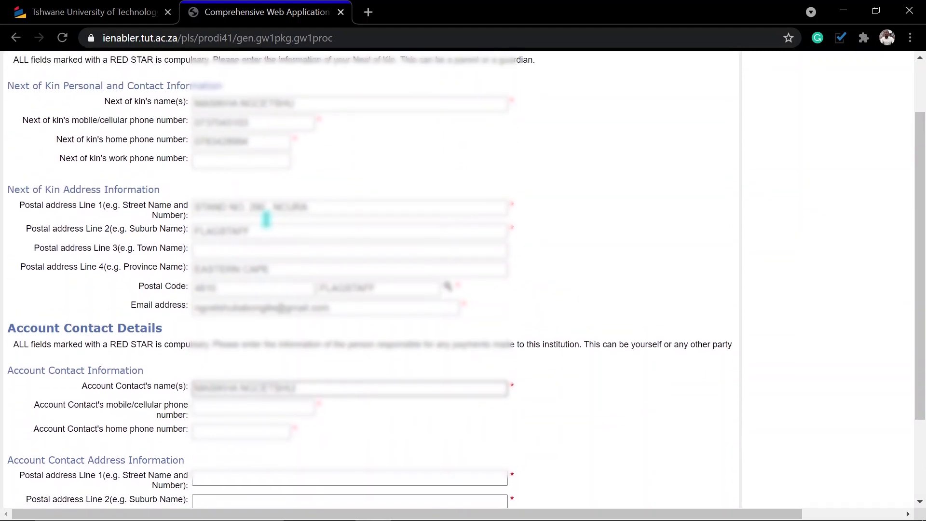
pyautogui.moveTo(250, 123); pyautogui.dragTo(177, 121)
pyautogui.hotkey('ctrl', 'c')
pyautogui.click(231, 408)
pyautogui.hotkey('ctrl', 'v')
pyautogui.moveTo(250, 141); pyautogui.dragTo(178, 141)
pyautogui.hotkey('ctrl', 'c')
pyautogui.click(229, 429)
pyautogui.hotkey('ctrl', 'v')
# Copy the next of kin's street address and suburb FLAGSTAFF into the account contact's address lines.
pyautogui.scroll(-1, 285, 425)
pyautogui.scroll(-3, 285, 425)
pyautogui.moveTo(313, 93); pyautogui.dragTo(197, 93)
pyautogui.hotkey('ctrl', 'c')
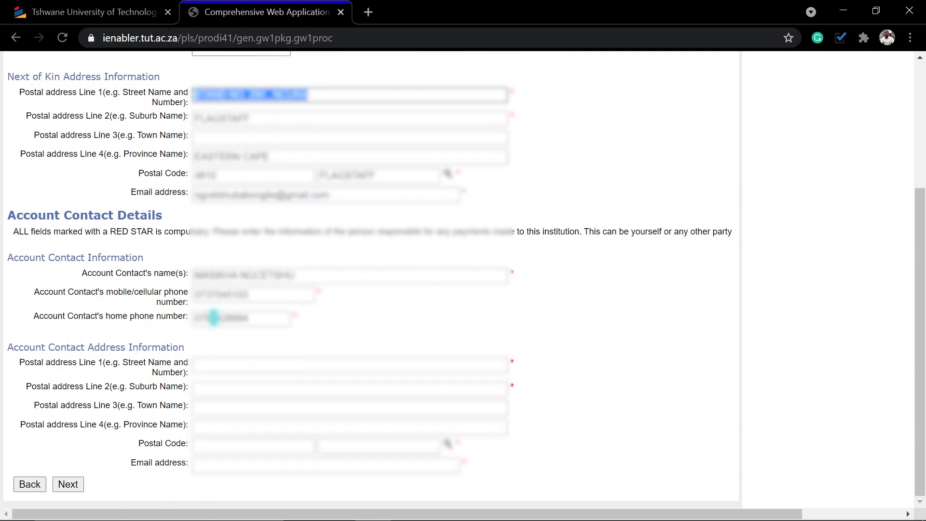
pyautogui.click(201, 363)
pyautogui.hotkey('ctrl', 'v')
pyautogui.moveTo(260, 117); pyautogui.dragTo(194, 118)
pyautogui.hotkey('ctrl', 'c')
pyautogui.click(230, 387)
pyautogui.hotkey('ctrl', 'v')
# Set the account contact's province line to Eastern Cape and bring up the postal code lookup.
pyautogui.moveTo(277, 157); pyautogui.dragTo(195, 157)
pyautogui.hotkey('ctrl', 'c')
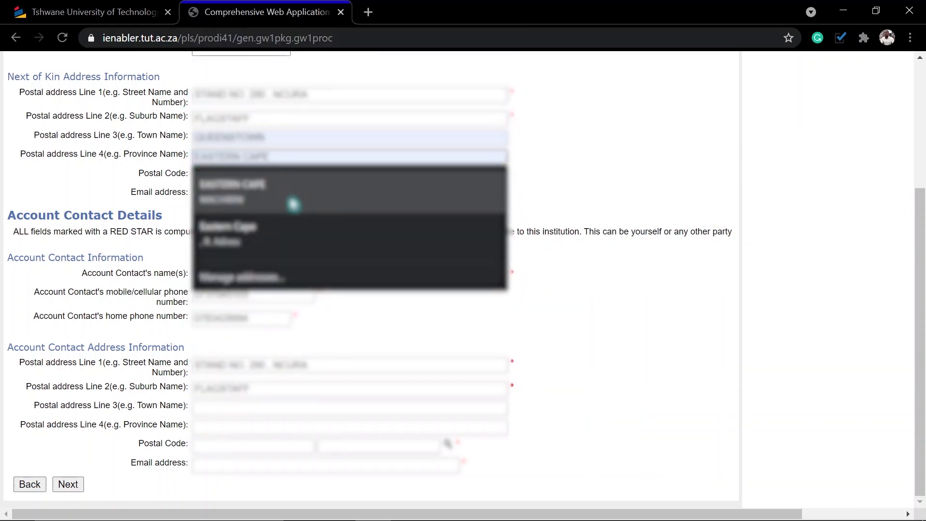
pyautogui.click(235, 409)
pyautogui.click(230, 425)
pyautogui.hotkey('ctrl', 'v')
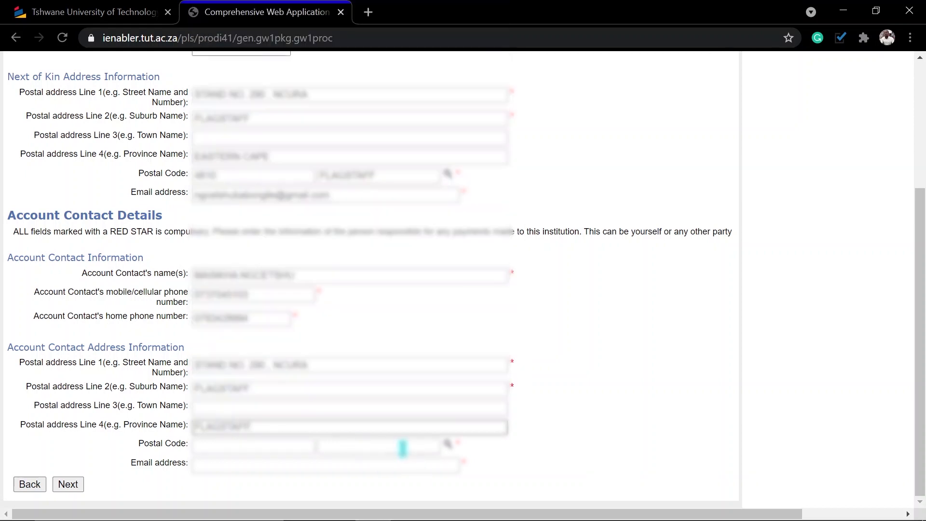
pyautogui.moveTo(290, 157); pyautogui.dragTo(195, 153)
pyautogui.moveTo(259, 427); pyautogui.dragTo(169, 421)
pyautogui.hotkey('ctrl', 'v')
pyautogui.moveTo(254, 429); pyautogui.dragTo(161, 418)
pyautogui.write('Easter')
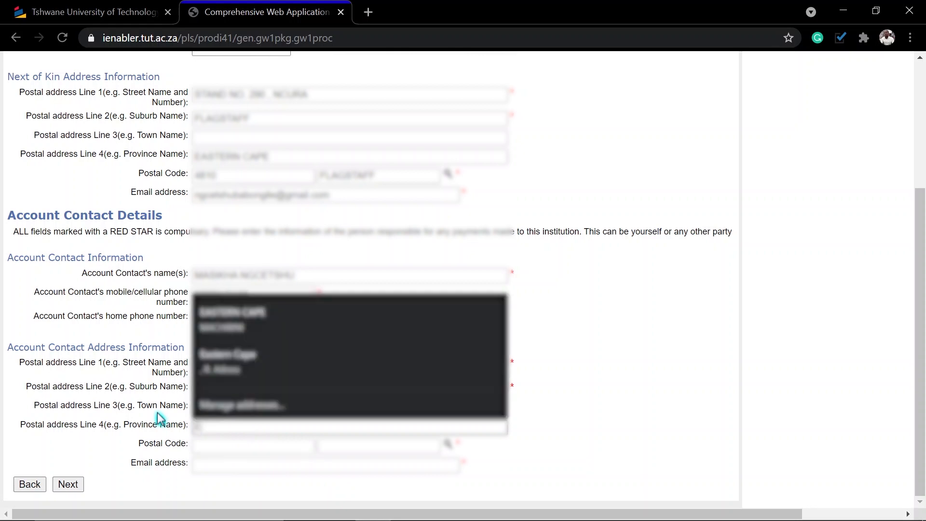
pyautogui.write('n Cape')
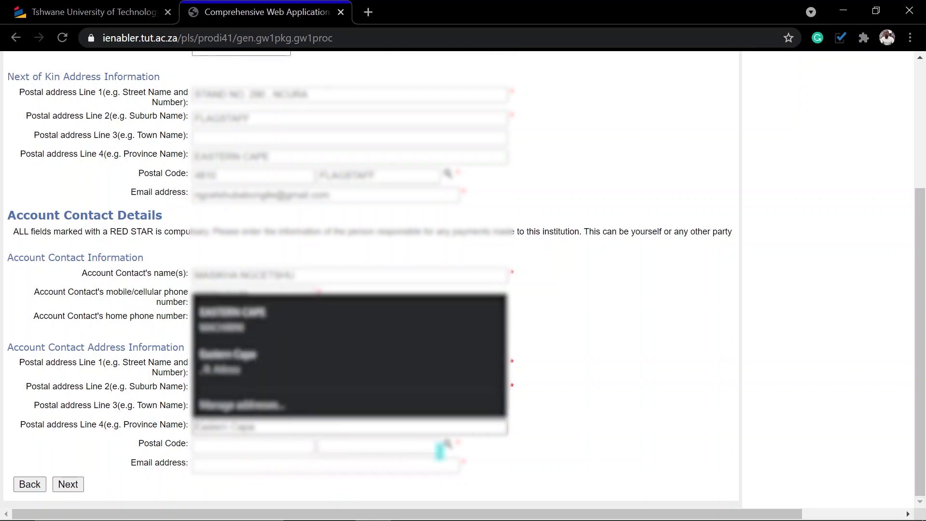
pyautogui.click(449, 445)
# Search postal codes for 4810 and choose 4810 FLAGSTAFF.
pyautogui.click(100, 80)
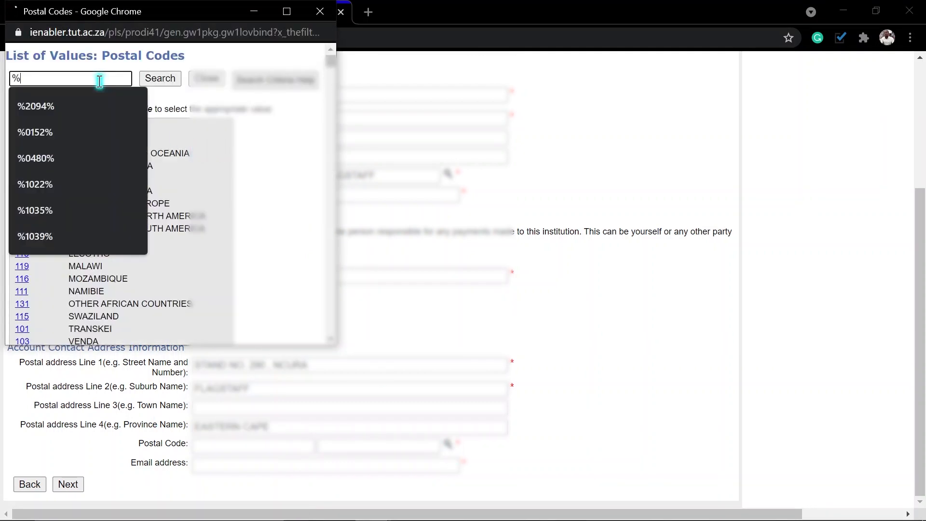
pyautogui.write('4810')
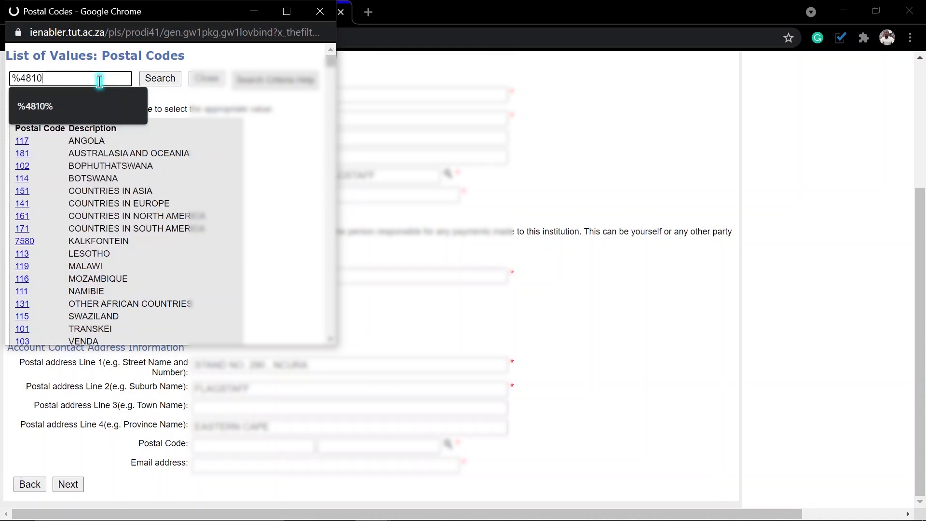
pyautogui.click(162, 80)
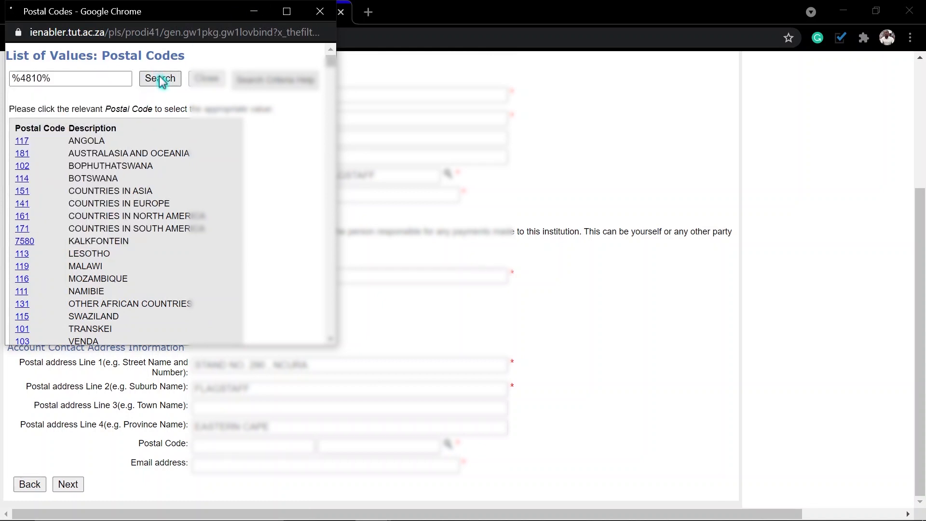
pyautogui.click(23, 142)
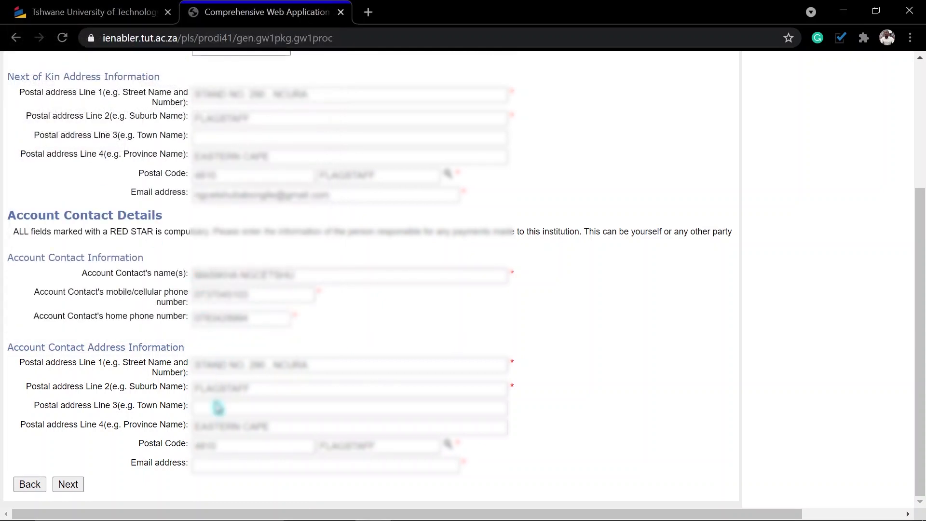
# Paste the next of kin's e-mail as the account contact's e-mail and submit the contact details.
pyautogui.moveTo(325, 191); pyautogui.dragTo(161, 193)
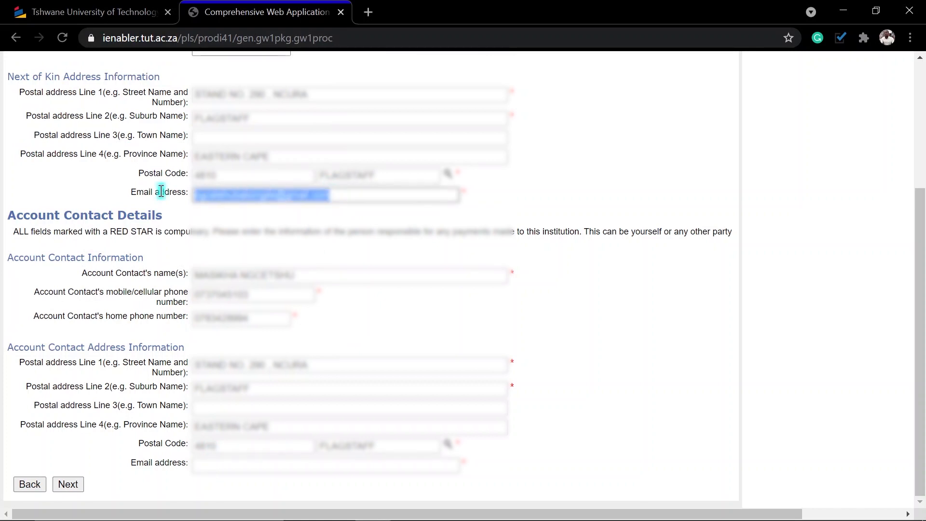
pyautogui.click(215, 465)
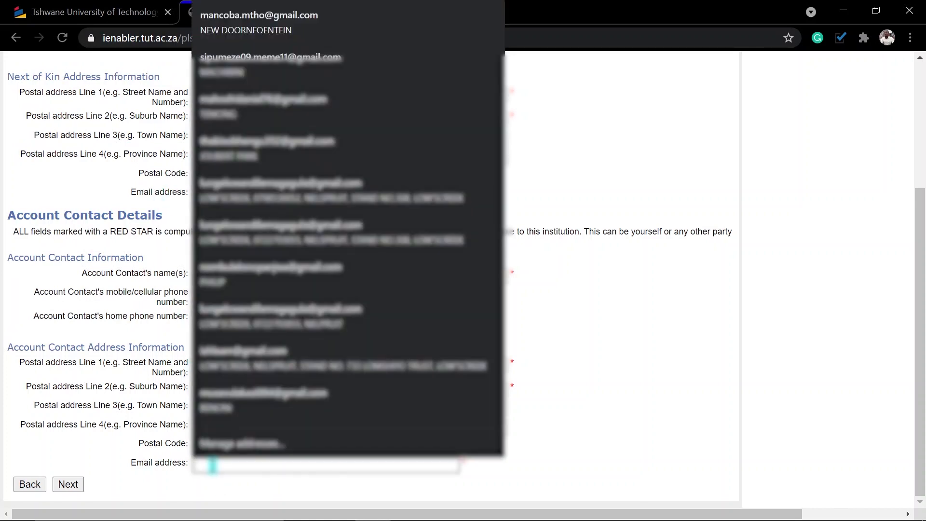
pyautogui.hotkey('ctrl', 'v')
pyautogui.click(66, 487)
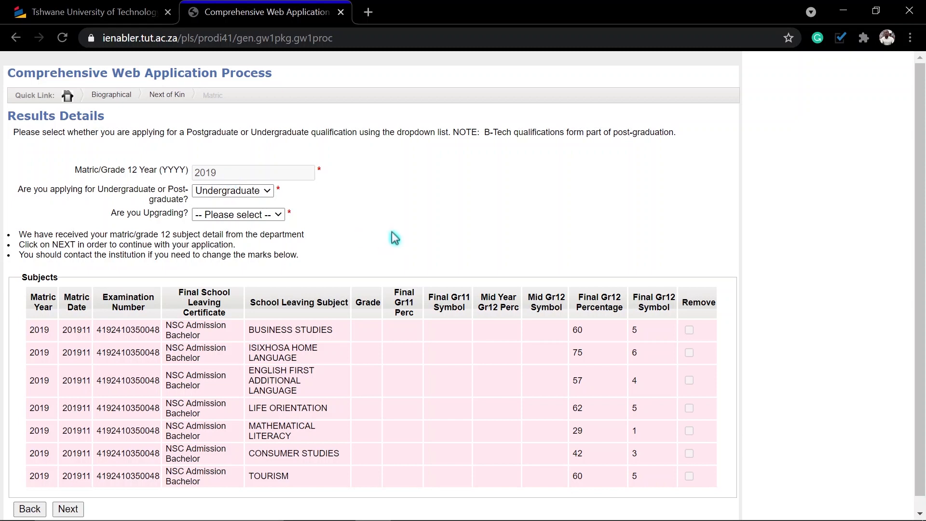
# Keep Undergraduate as the qualification level, answer No to upgrading, and submit the results details.
pyautogui.click(233, 192)
pyautogui.click(233, 194)
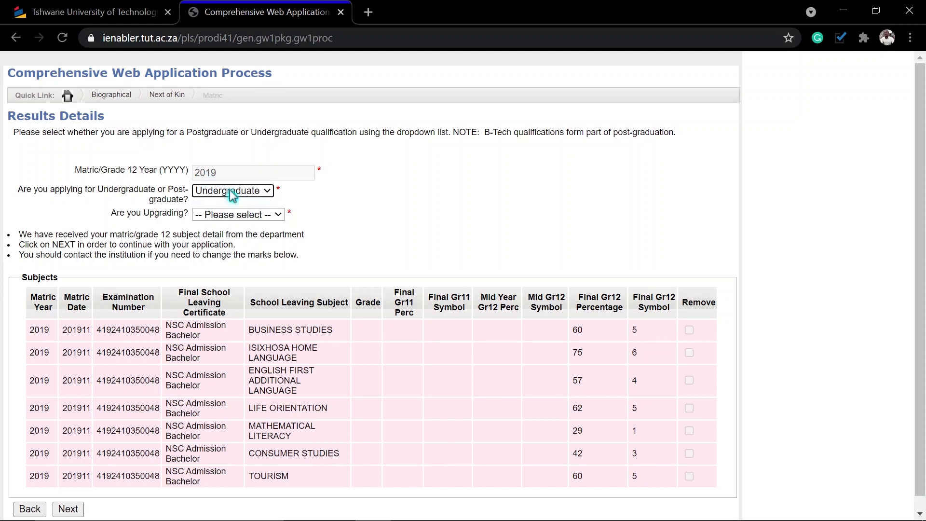
pyautogui.click(240, 217)
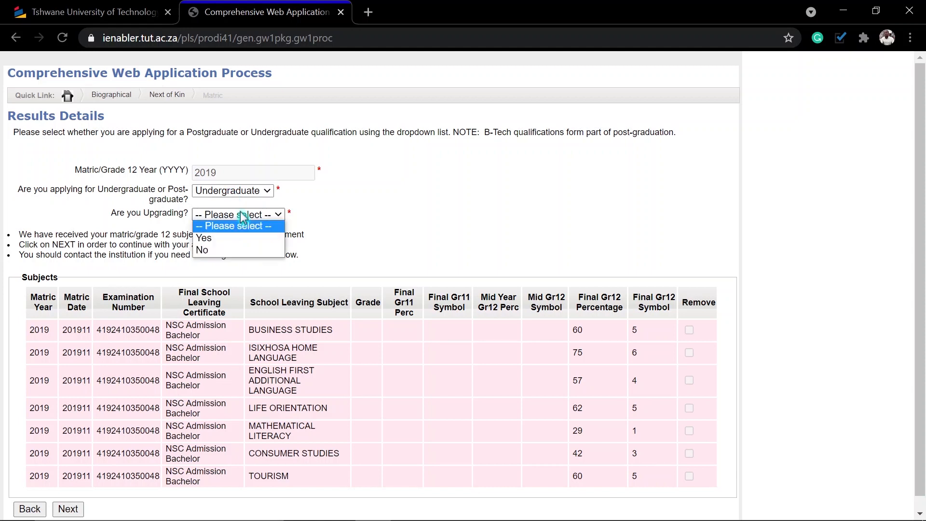
pyautogui.click(215, 251)
pyautogui.scroll(-1, 351, 245)
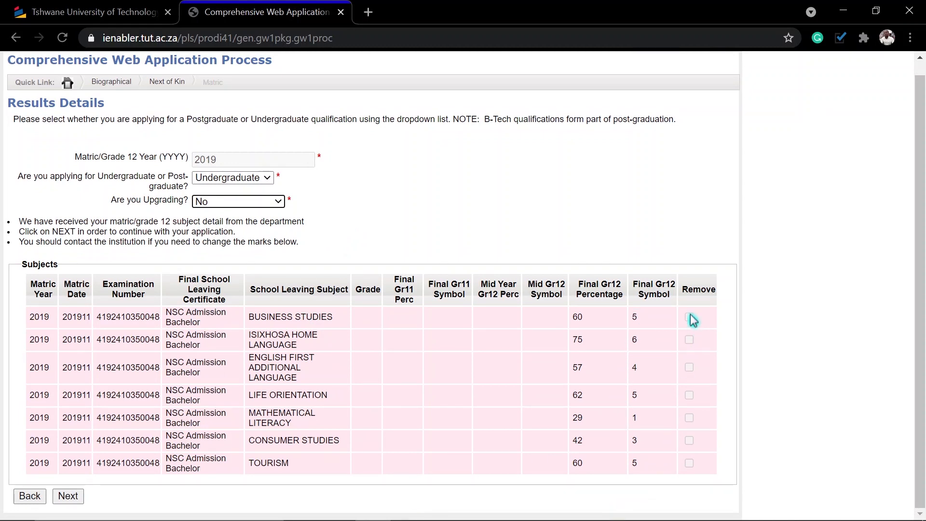
pyautogui.click(68, 497)
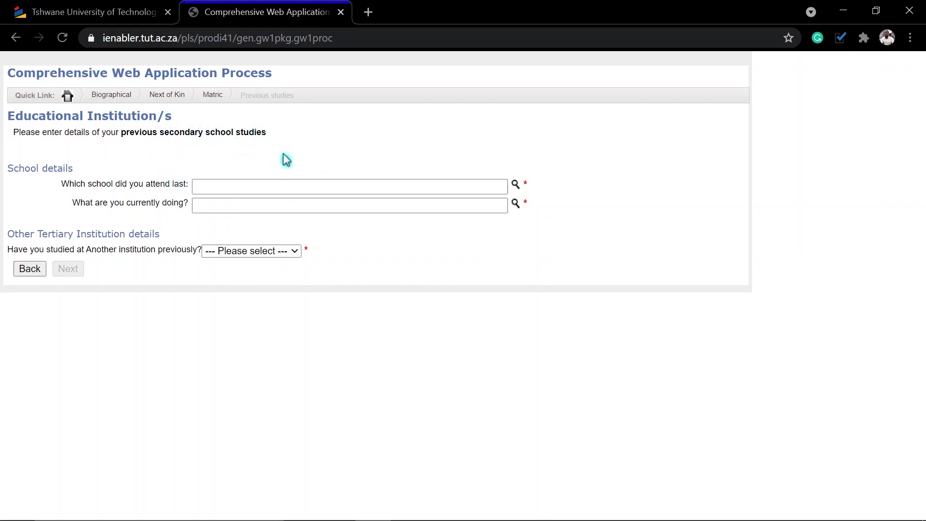
# Search the school list for flagstaff after a failed ncura search, and pick FLAGSTAFF COMPREHENSIVE SENIOR SECONDARY SCHOOL.
pyautogui.click(517, 186)
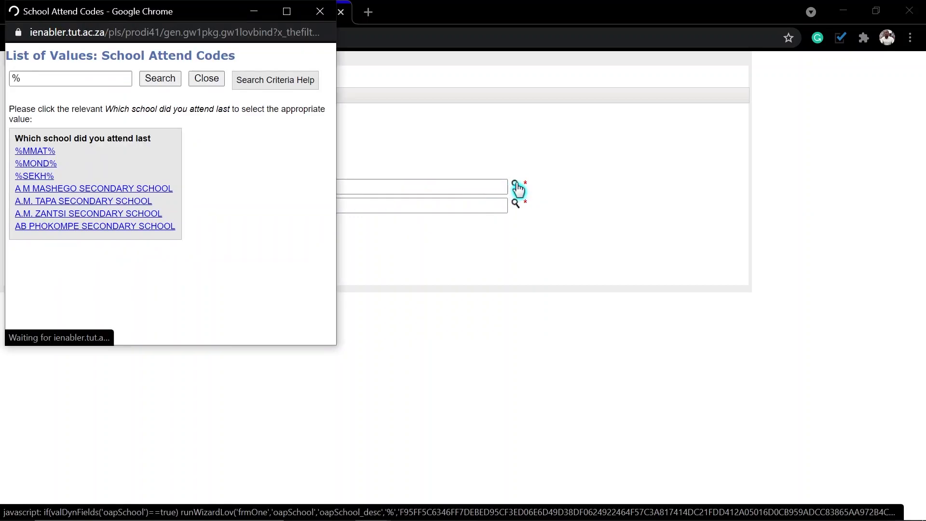
pyautogui.click(109, 79)
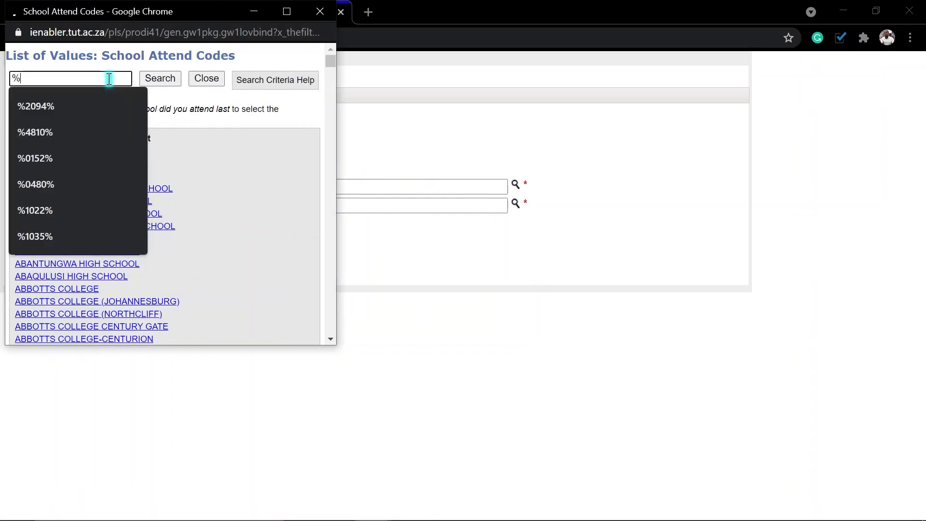
pyautogui.write('ncur')
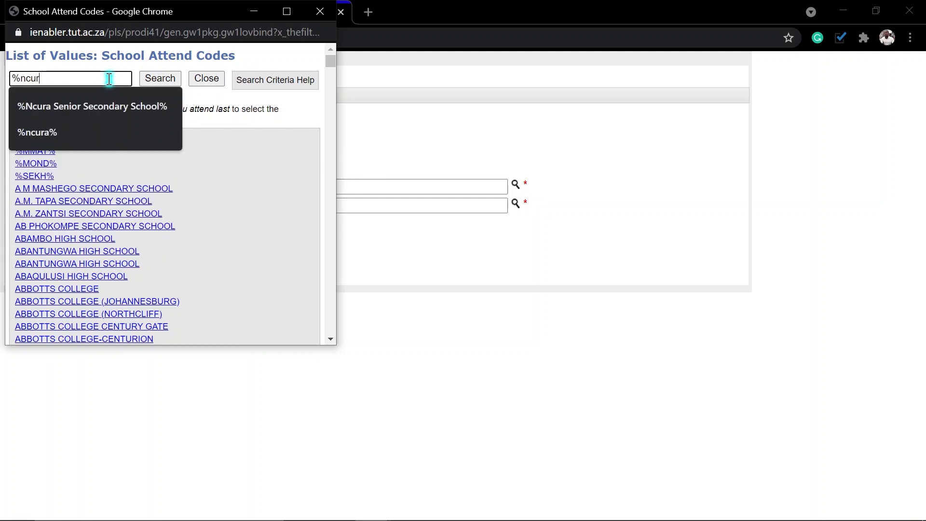
pyautogui.write('a%')
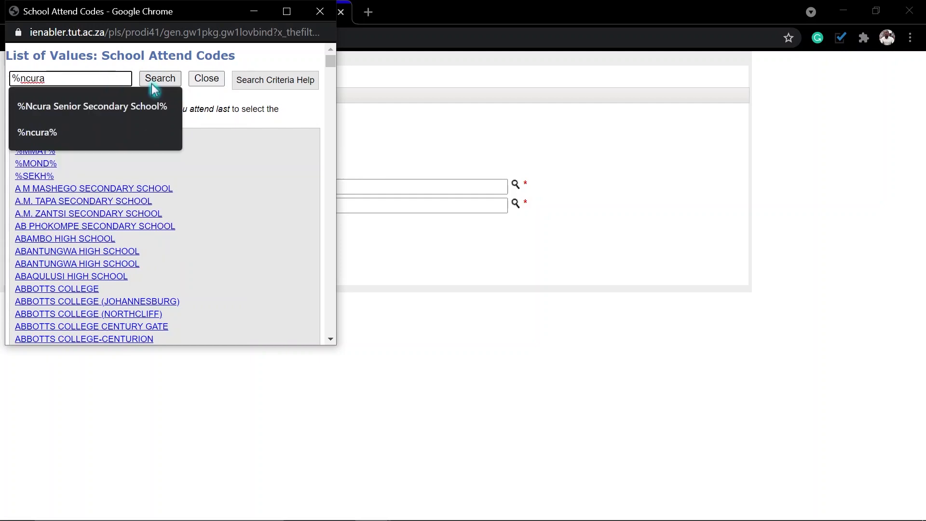
pyautogui.click(155, 83)
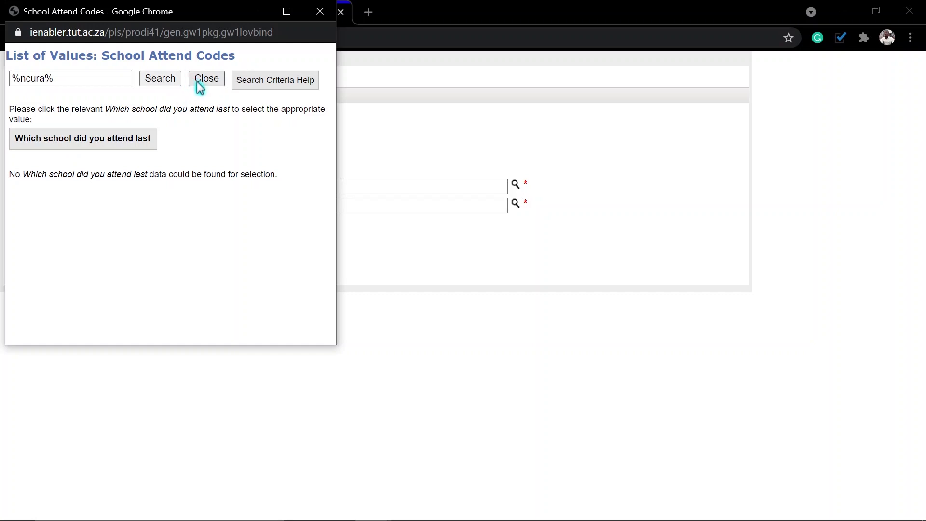
pyautogui.moveTo(103, 77); pyautogui.dragTo(1, 76)
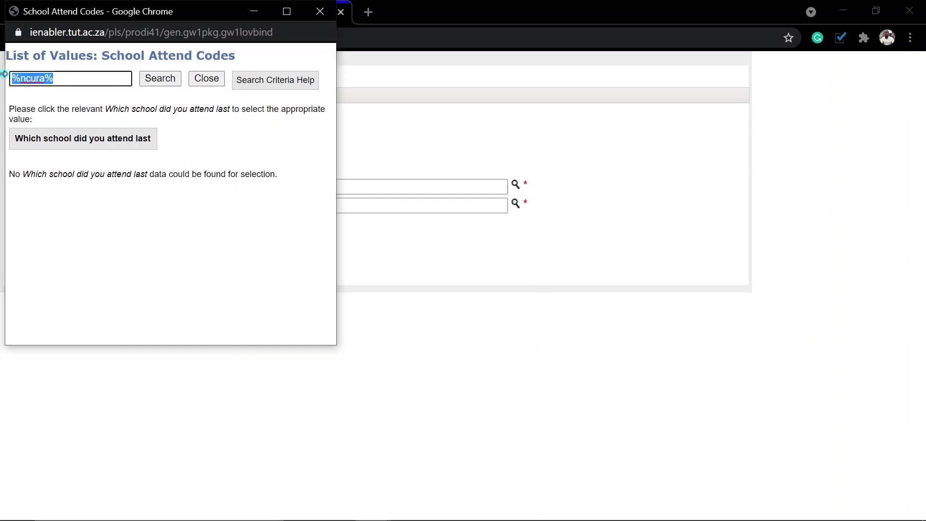
pyautogui.write('flagstaff')
pyautogui.click(157, 84)
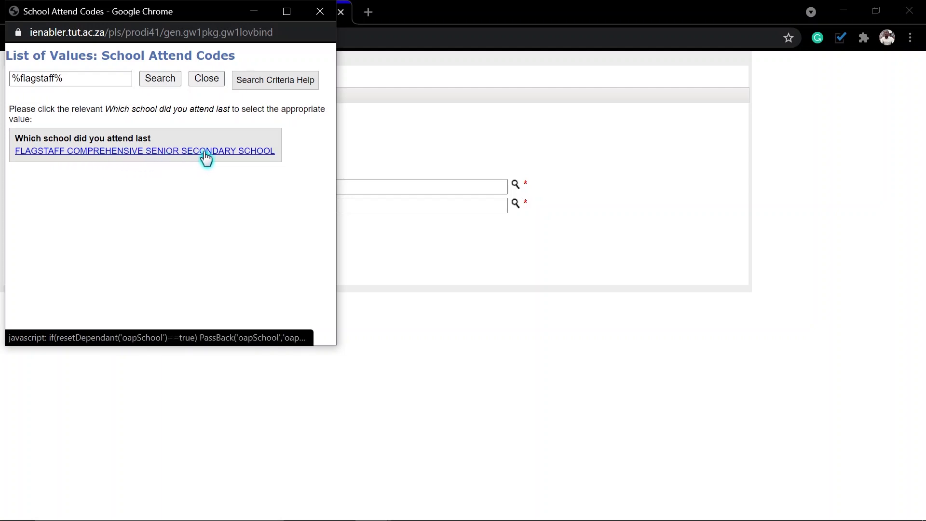
pyautogui.click(154, 154)
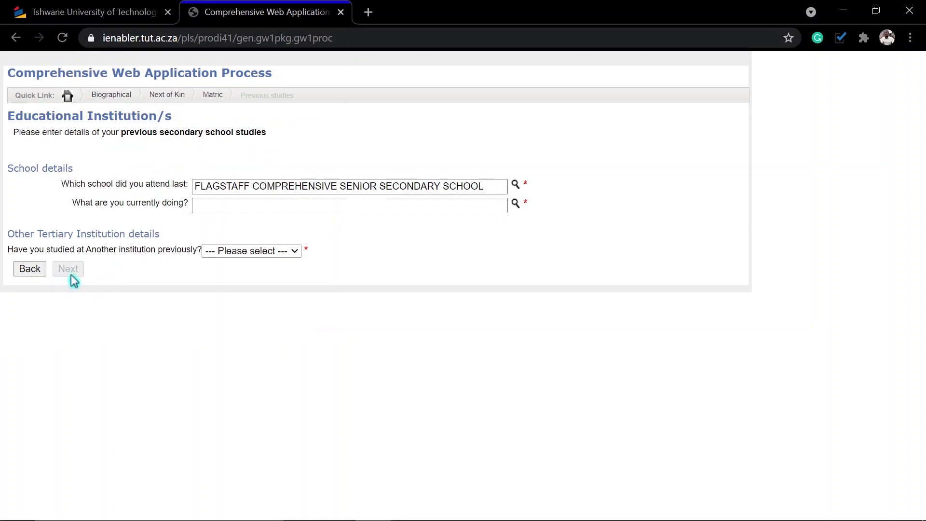
# Choose OTHER as current activity and No to previous tertiary study, then continue to qualification details.
pyautogui.click(518, 208)
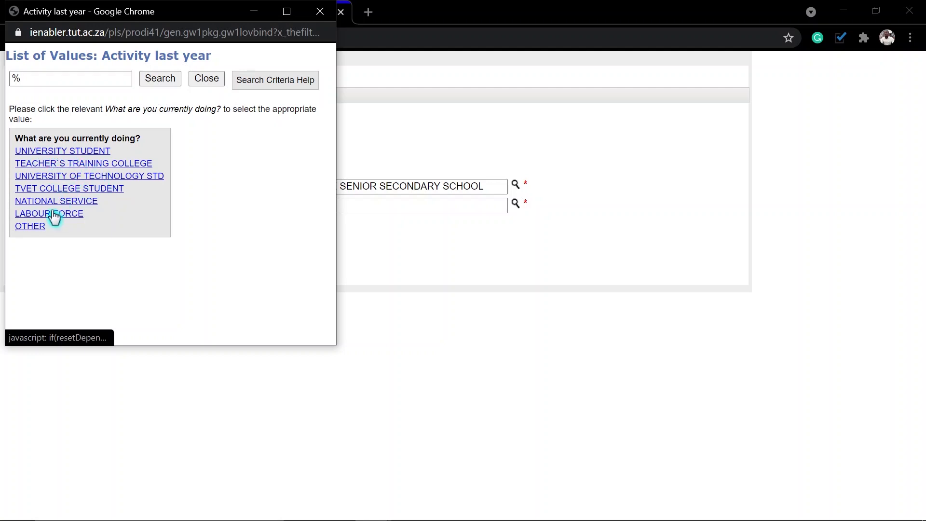
pyautogui.click(30, 226)
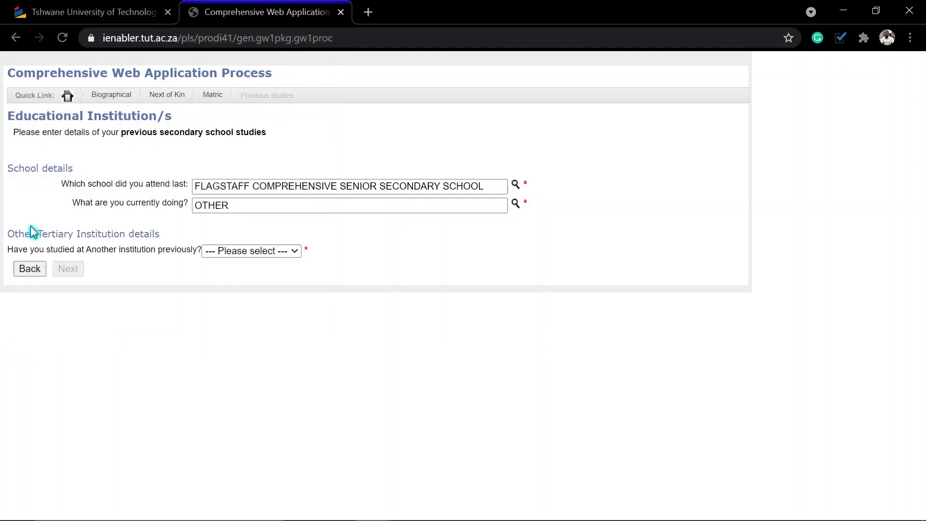
pyautogui.click(256, 260)
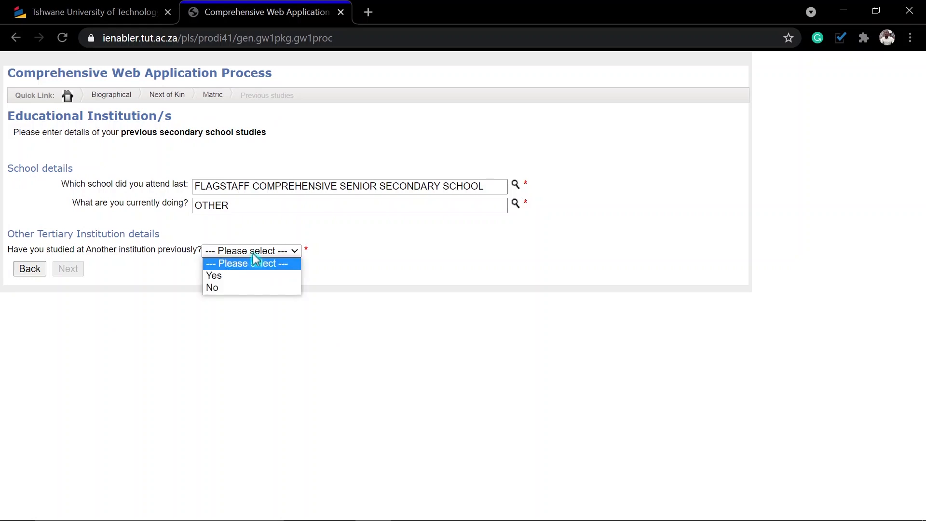
pyautogui.click(223, 286)
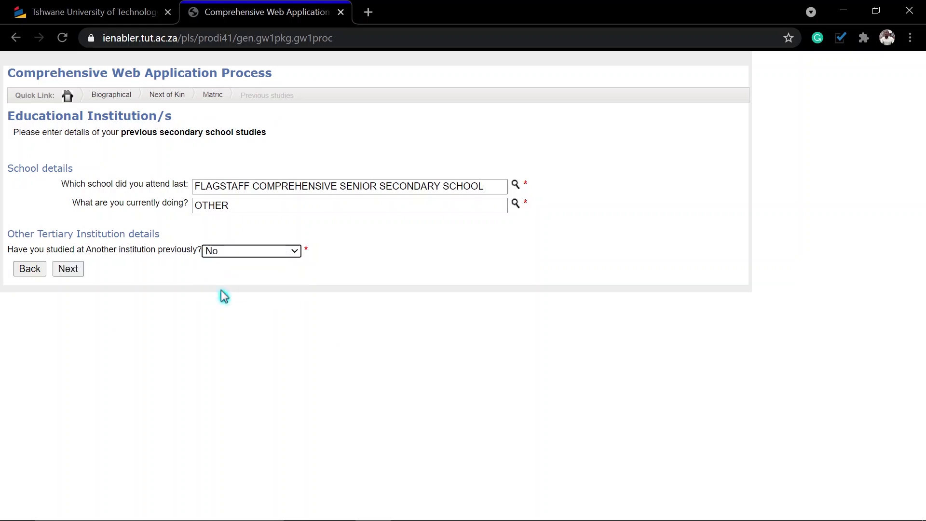
pyautogui.click(70, 272)
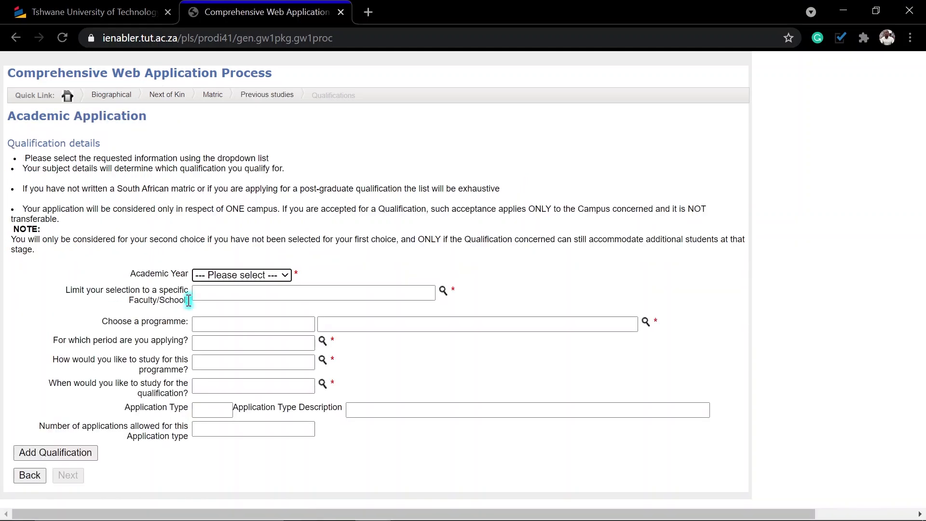
pyautogui.click(268, 277)
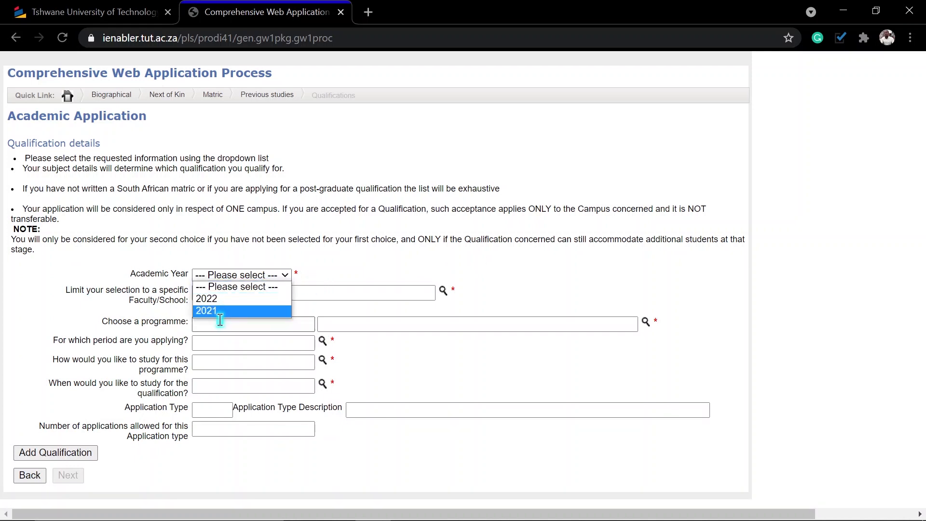
# Select 2022 as the academic year and HUMANITIES as the faculty.
pyautogui.click(219, 299)
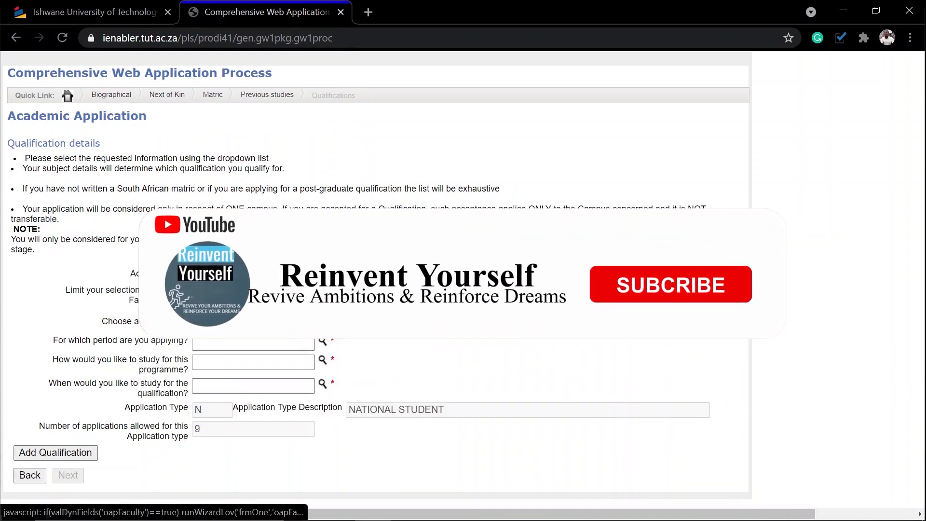
pyautogui.click(322, 291)
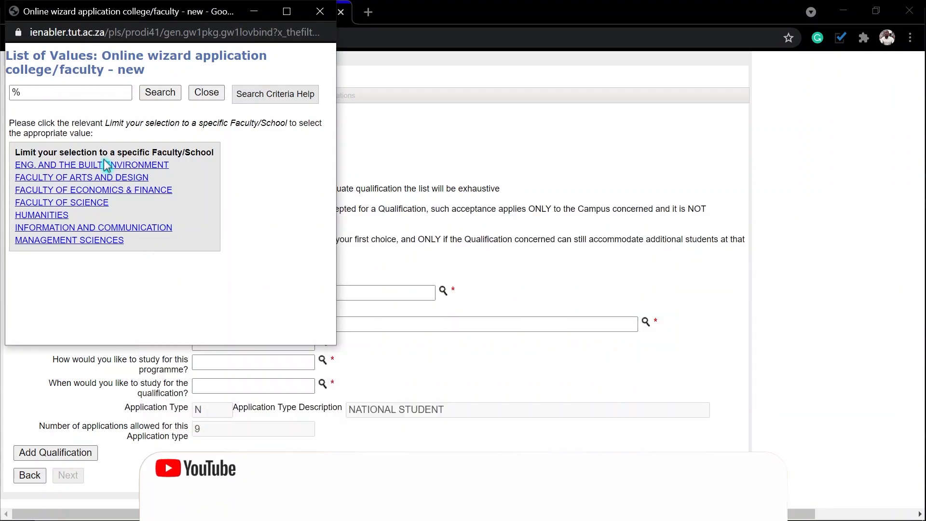
pyautogui.click(42, 217)
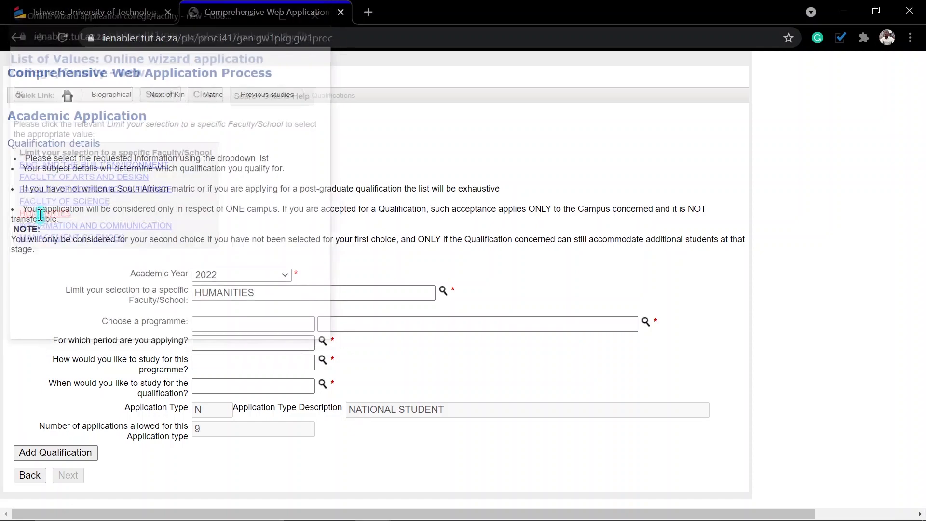
pyautogui.click(645, 323)
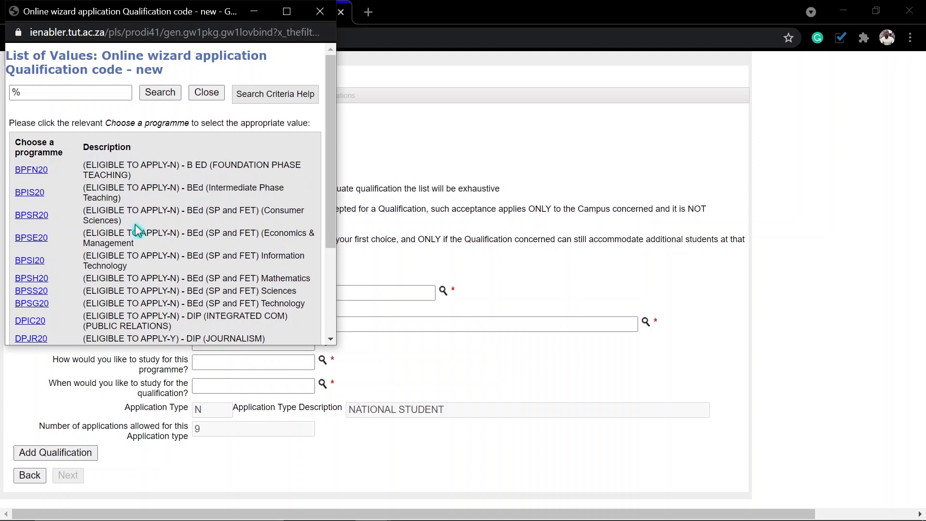
# Pick the DPJR20 Journalism diploma with FIRST YEAR period and add it to the qualifications.
pyautogui.scroll(-3, 242, 259)
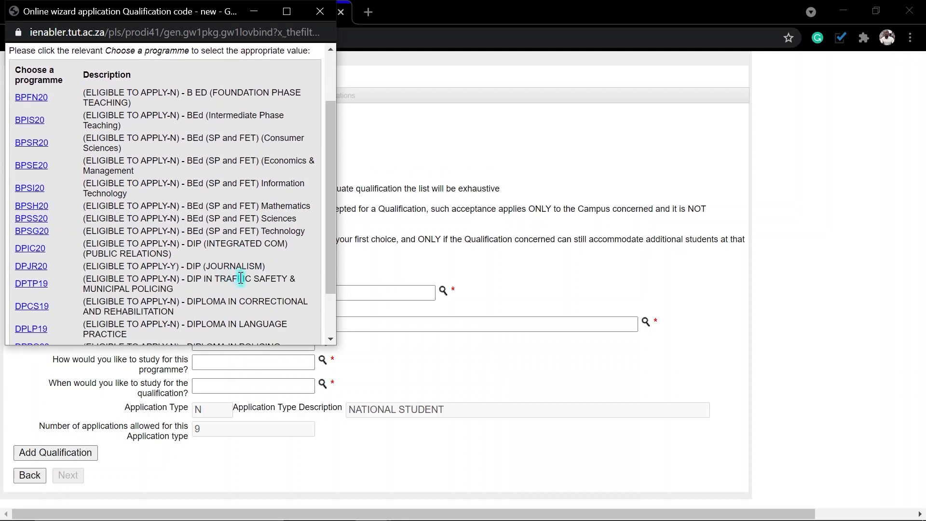
pyautogui.scroll(-2, 245, 284)
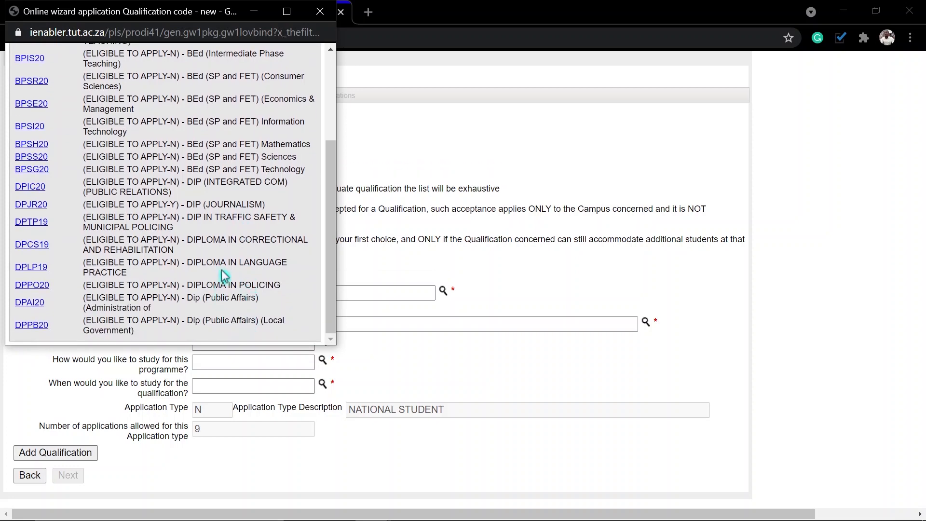
pyautogui.click(33, 207)
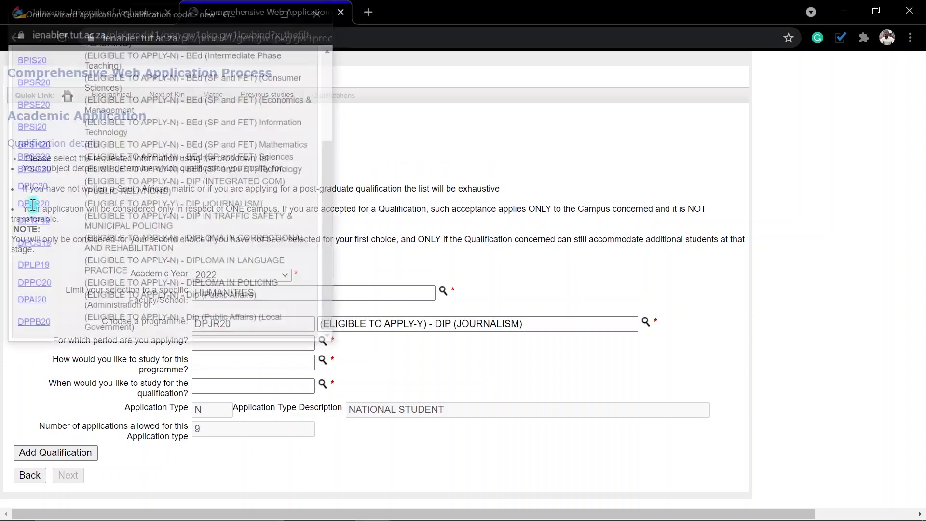
pyautogui.click(322, 341)
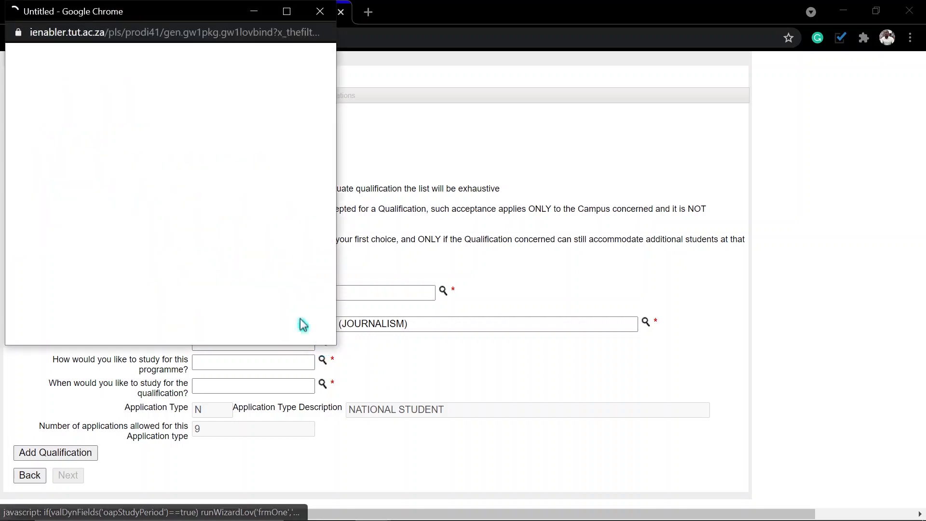
pyautogui.click(36, 166)
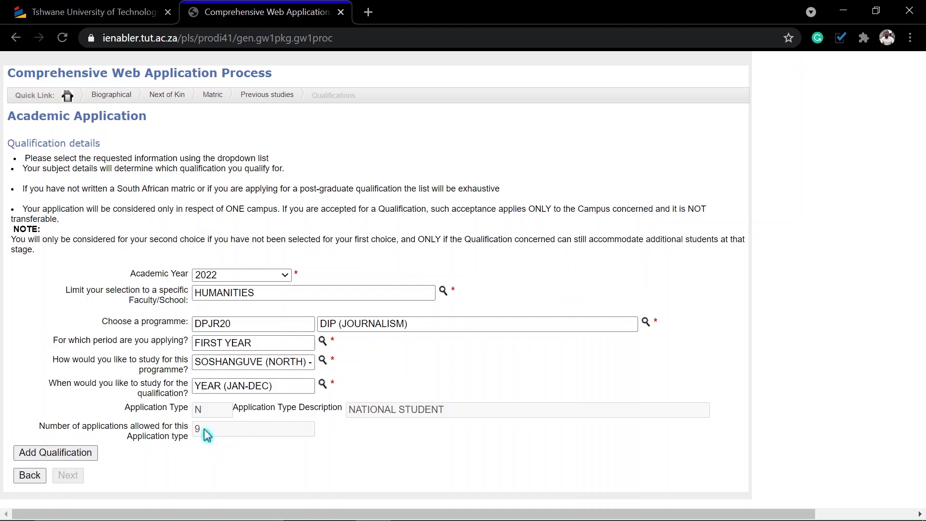
pyautogui.click(54, 455)
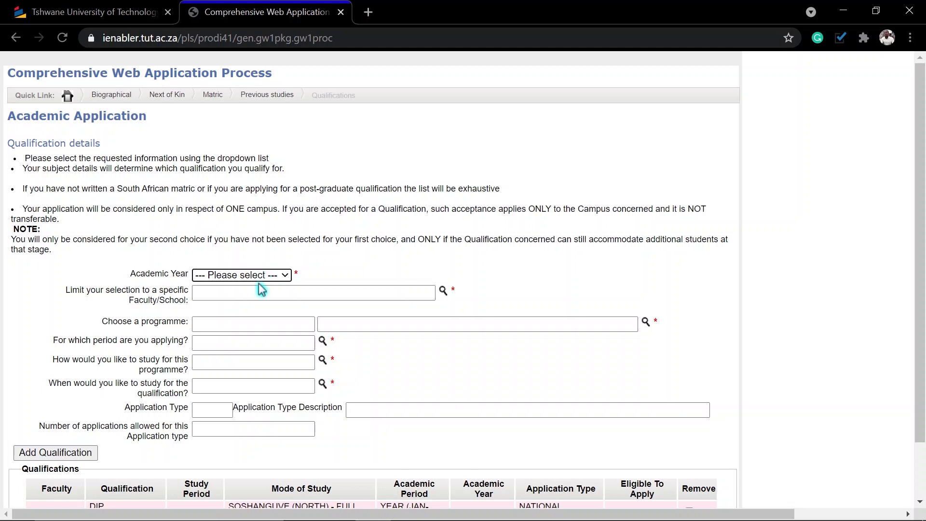
# Select academic year 2022 and faculty HUMANITIES again for a new qualification.
pyautogui.click(259, 280)
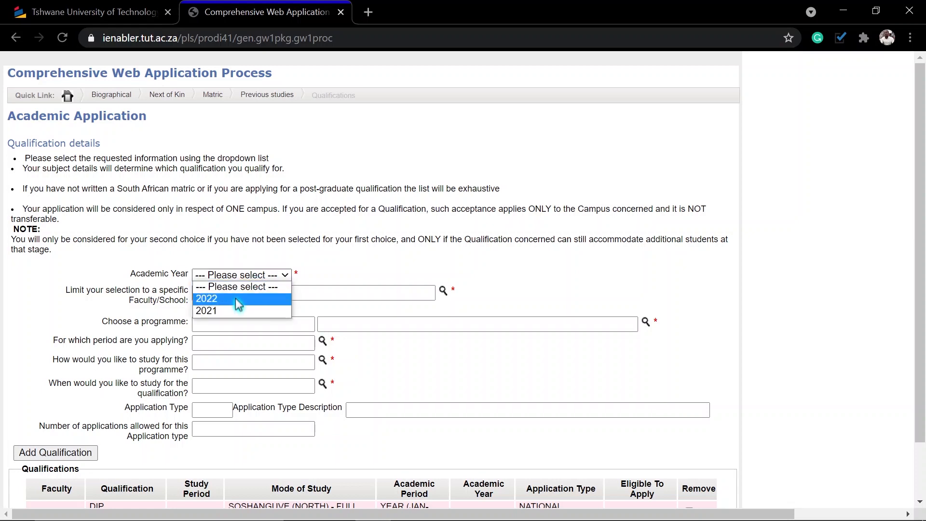
pyautogui.click(235, 299)
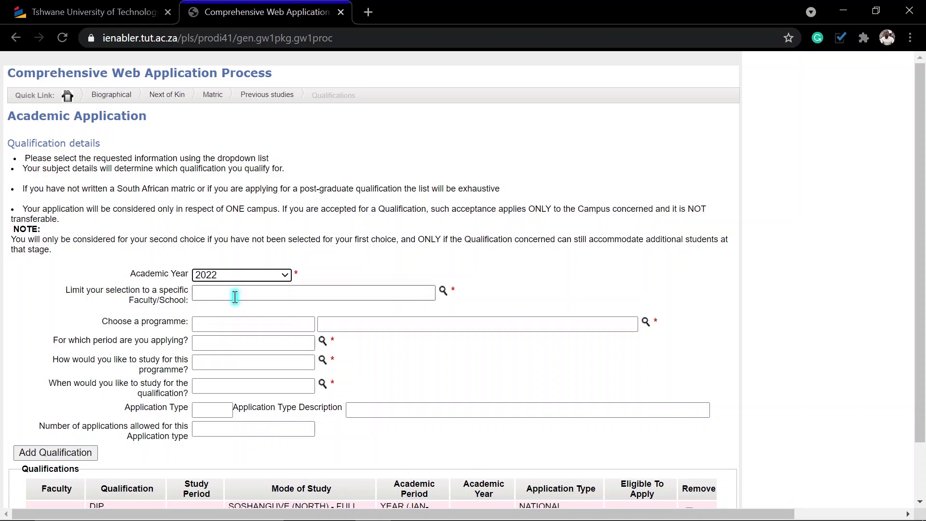
pyautogui.click(445, 291)
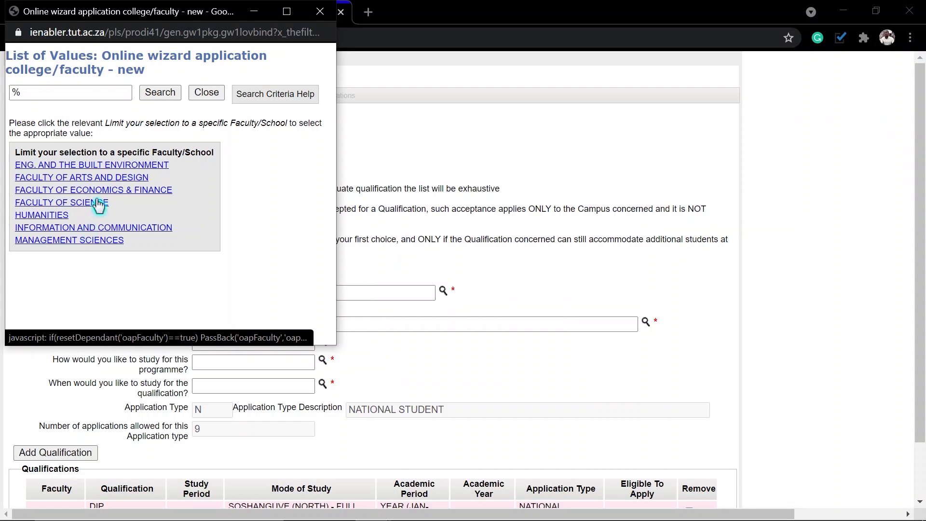
pyautogui.click(47, 217)
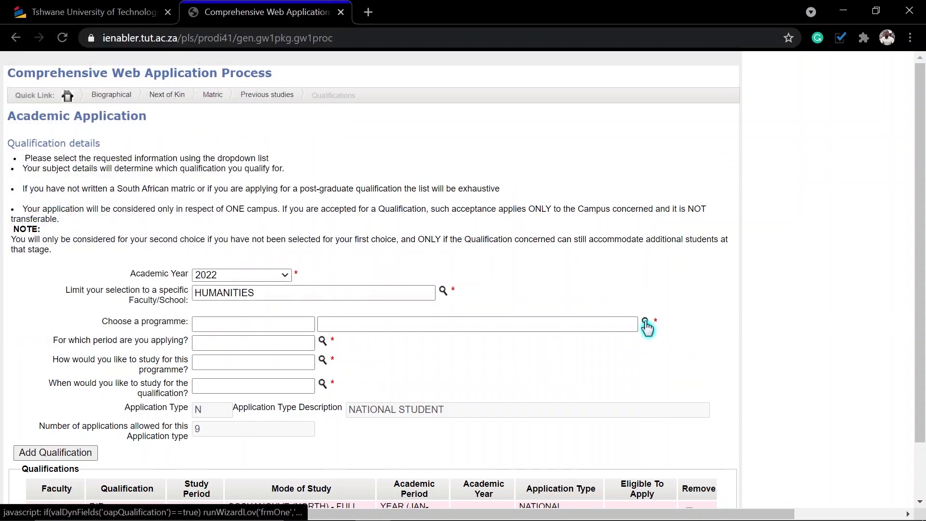
# Pick DPLP19 with FIRST YEAR, add it, and accept the not-eligible warning.
pyautogui.click(646, 327)
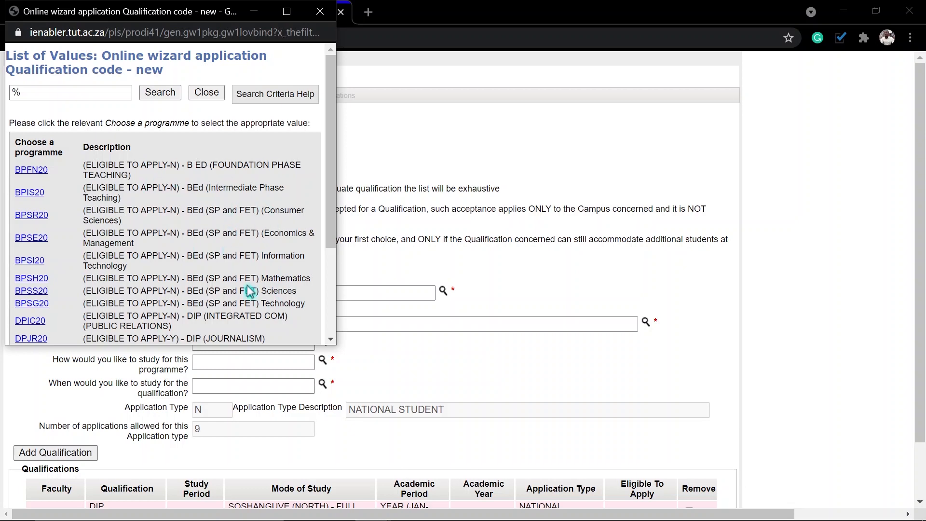
pyautogui.scroll(-3, 250, 288)
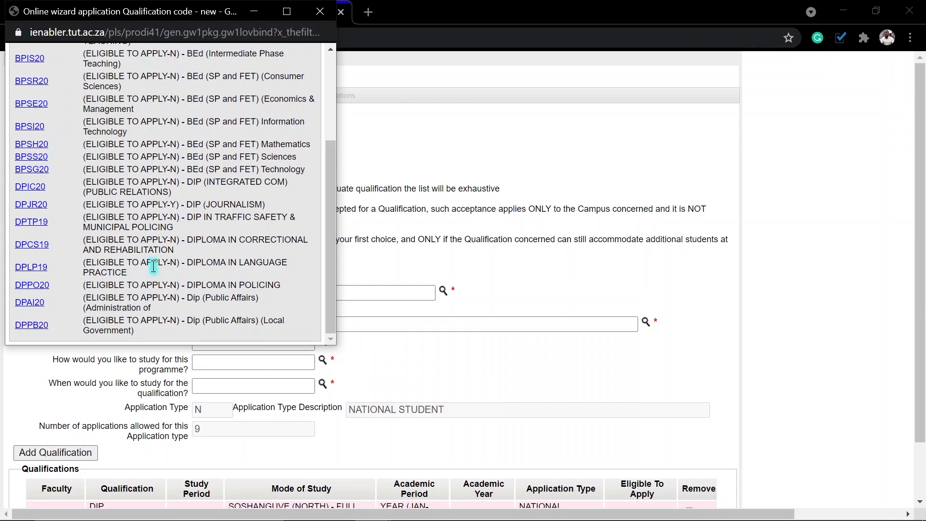
pyautogui.click(34, 273)
pyautogui.scroll(-1, 256, 338)
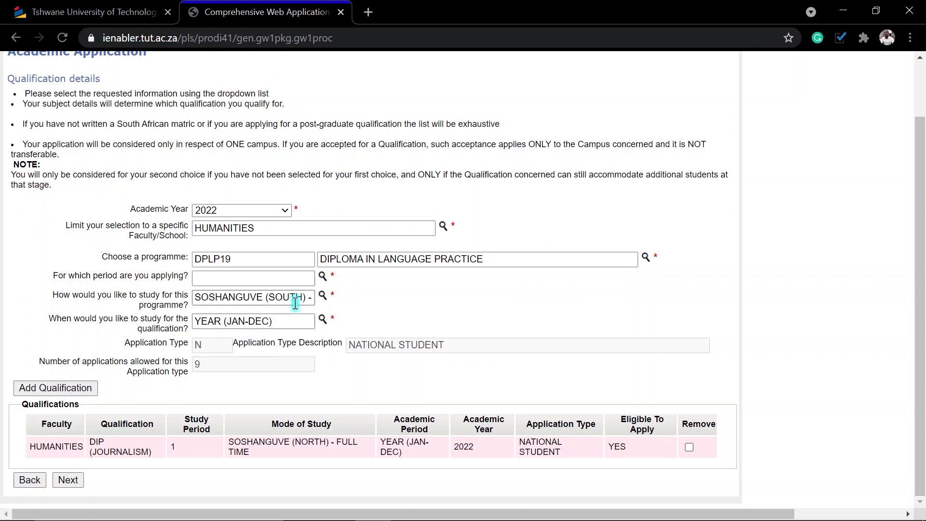
pyautogui.click(323, 277)
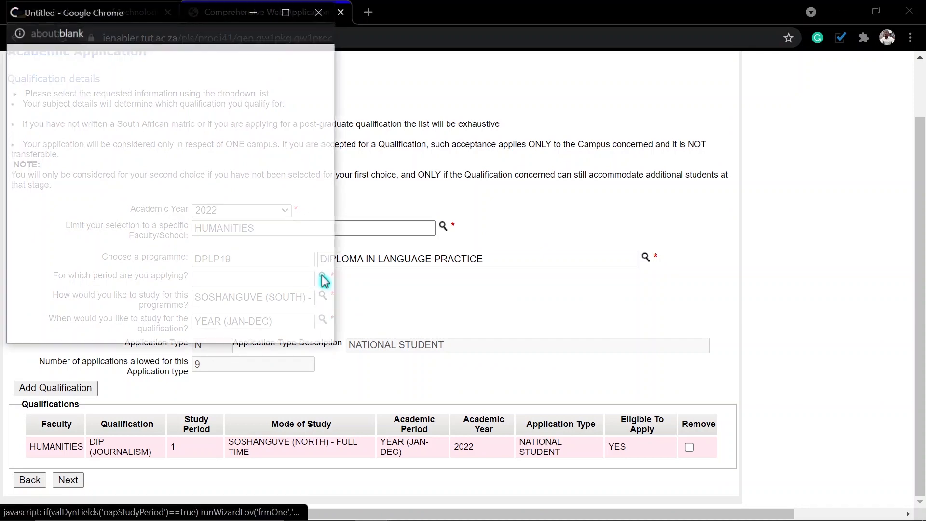
pyautogui.click(48, 169)
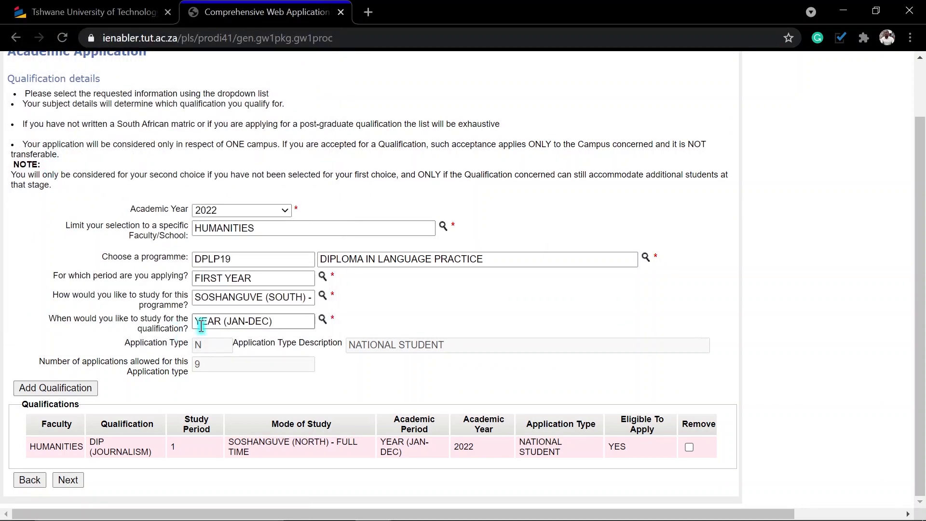
pyautogui.click(53, 392)
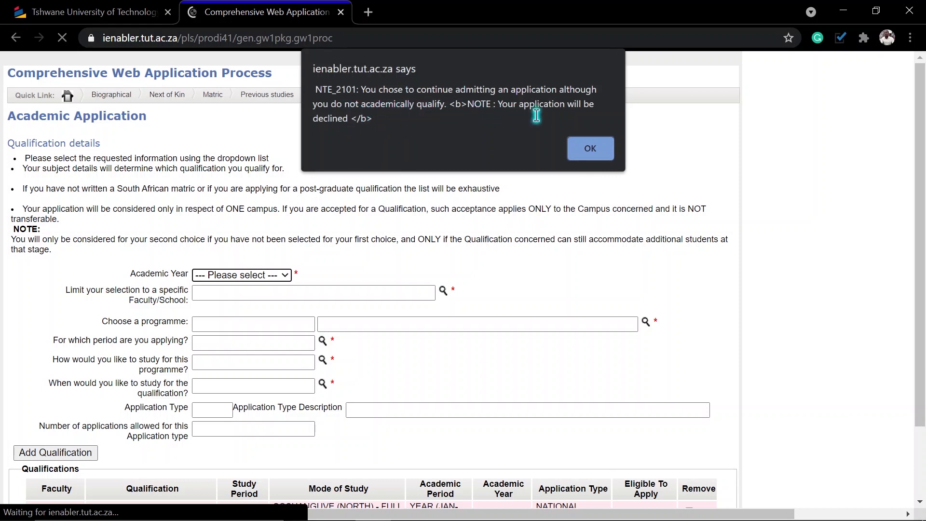
pyautogui.click(590, 148)
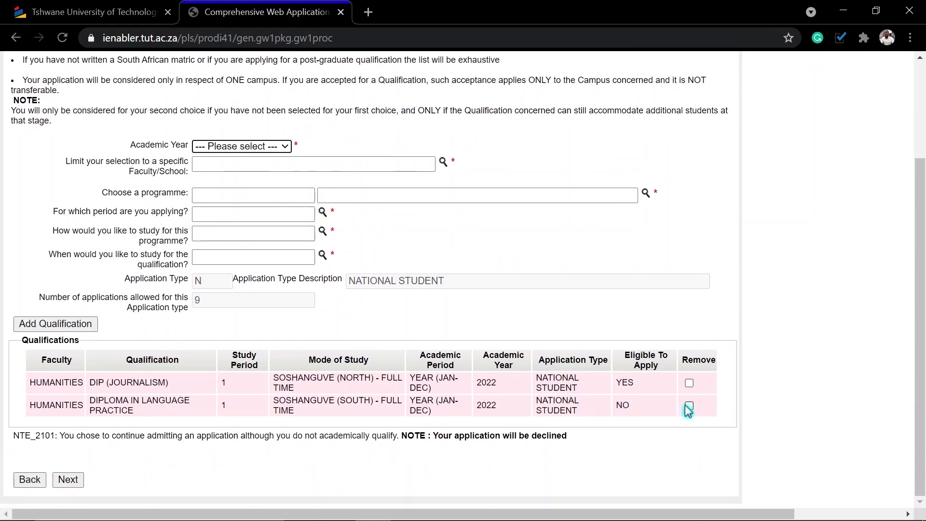
pyautogui.moveTo(668, 352); pyautogui.dragTo(627, 374)
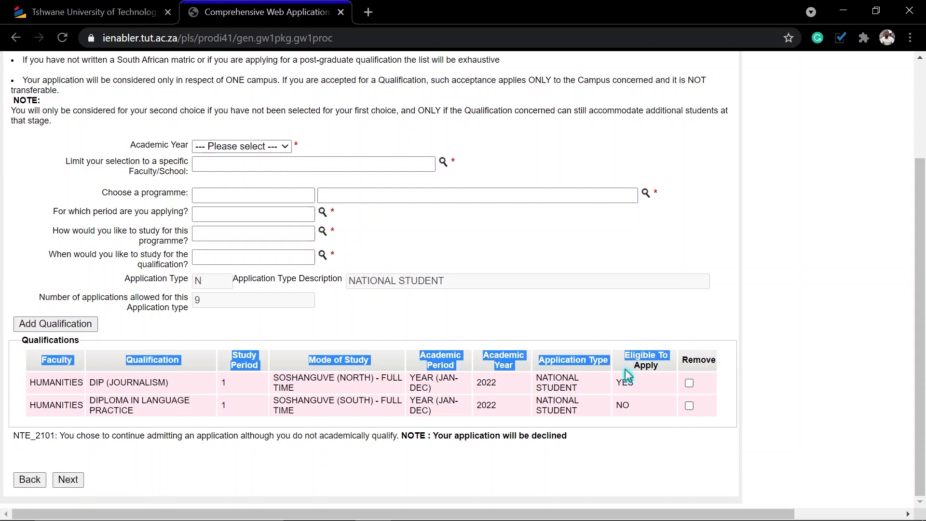
# Clear the stray text selection, then set academic year 2022 and faculty HUMANITIES.
pyautogui.click(639, 366)
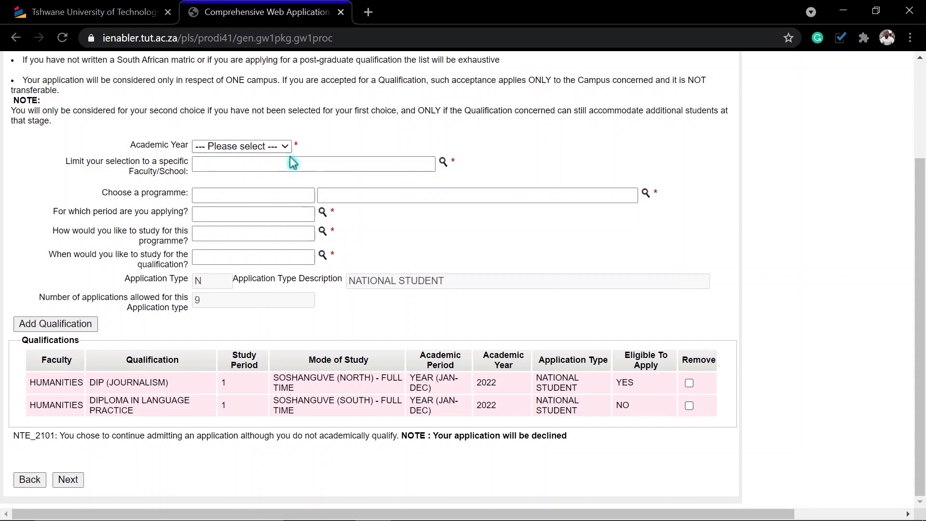
pyautogui.click(274, 153)
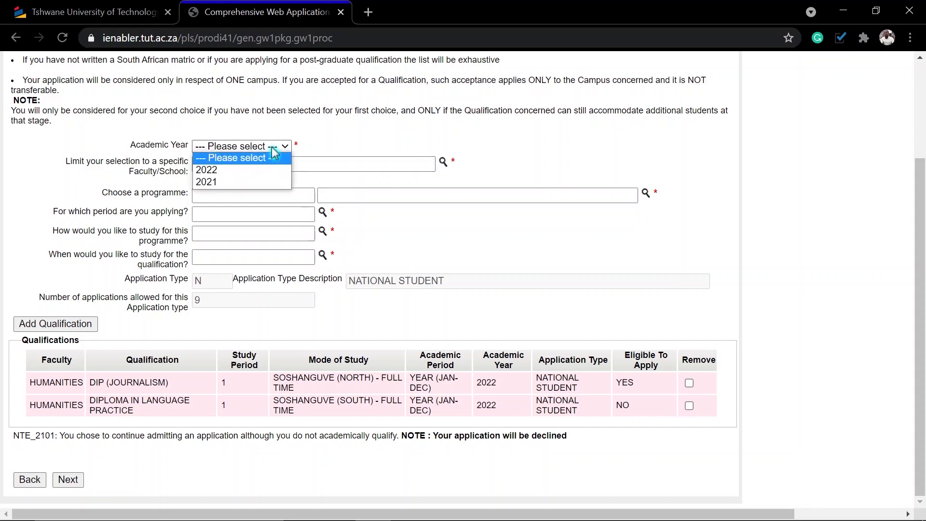
pyautogui.click(236, 168)
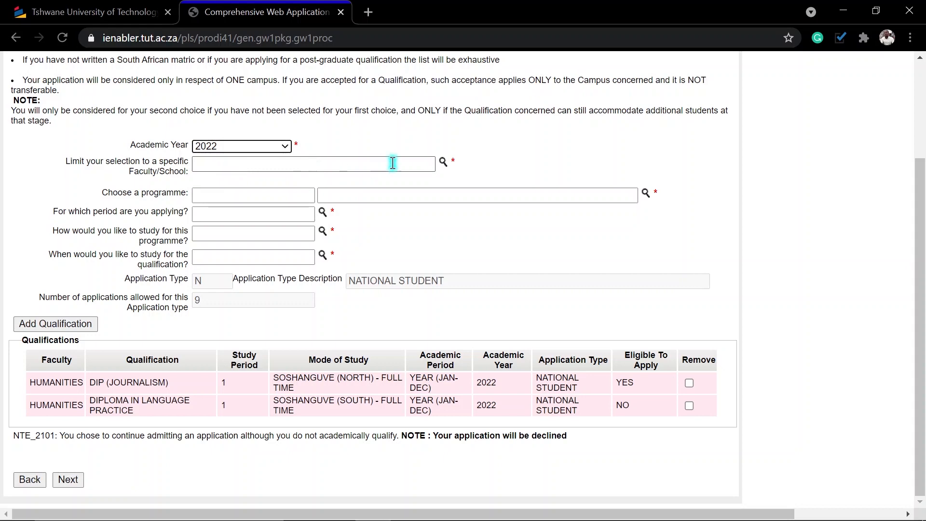
pyautogui.click(441, 165)
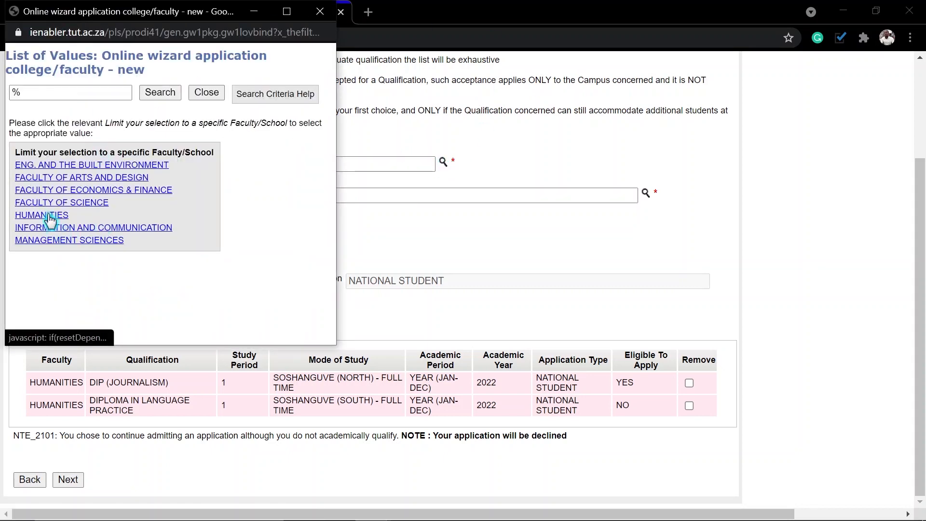
pyautogui.click(50, 219)
# Pick DPIC20 public relations diploma with FIRST YEAR, add it, and dismiss the warning.
pyautogui.click(646, 193)
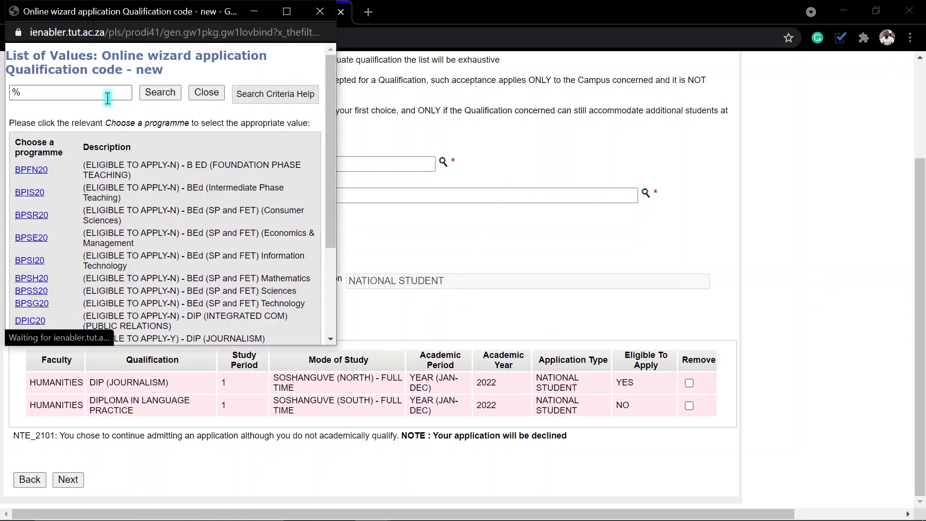
pyautogui.scroll(-3, 176, 231)
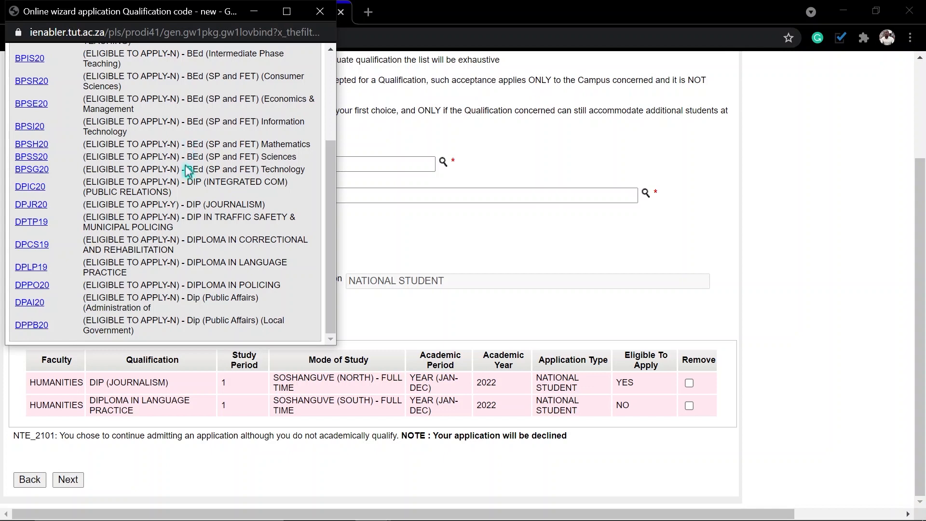
pyautogui.click(34, 186)
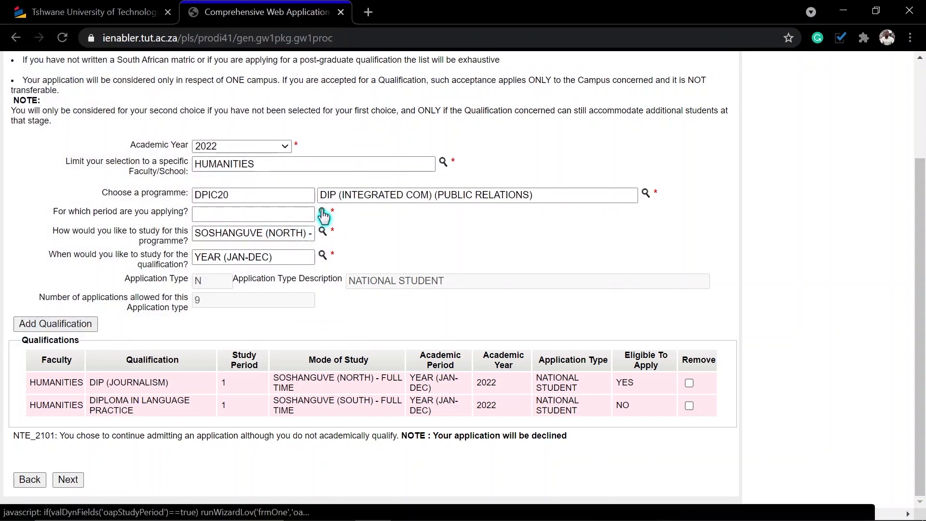
pyautogui.click(323, 214)
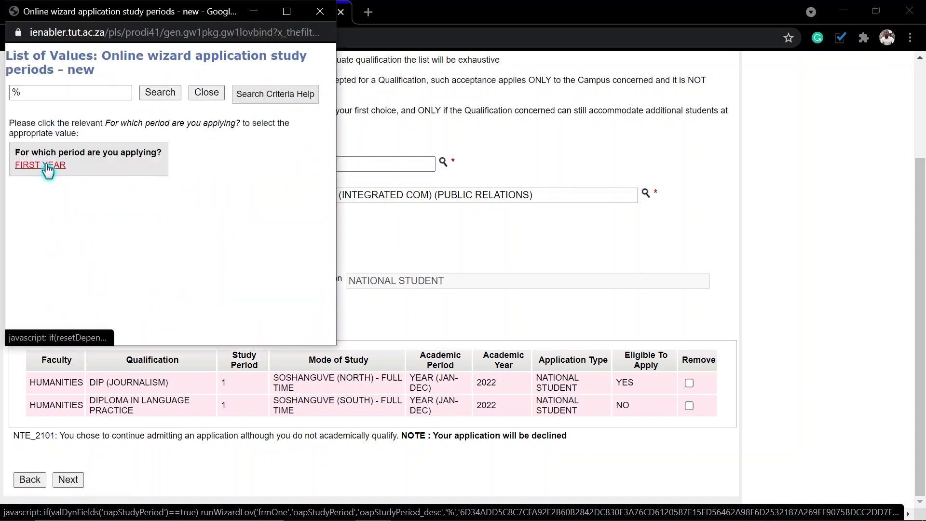
pyautogui.click(47, 169)
pyautogui.click(78, 326)
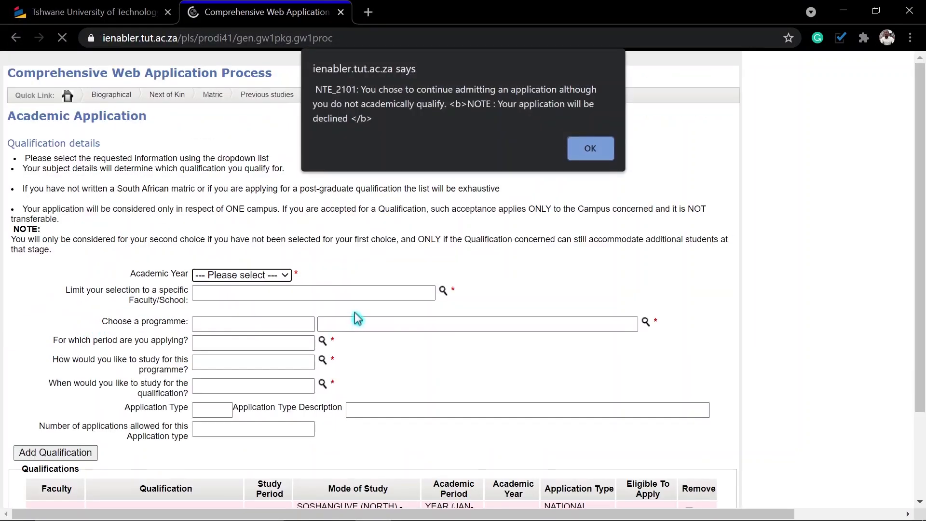
pyautogui.click(585, 149)
pyautogui.scroll(-3, 510, 228)
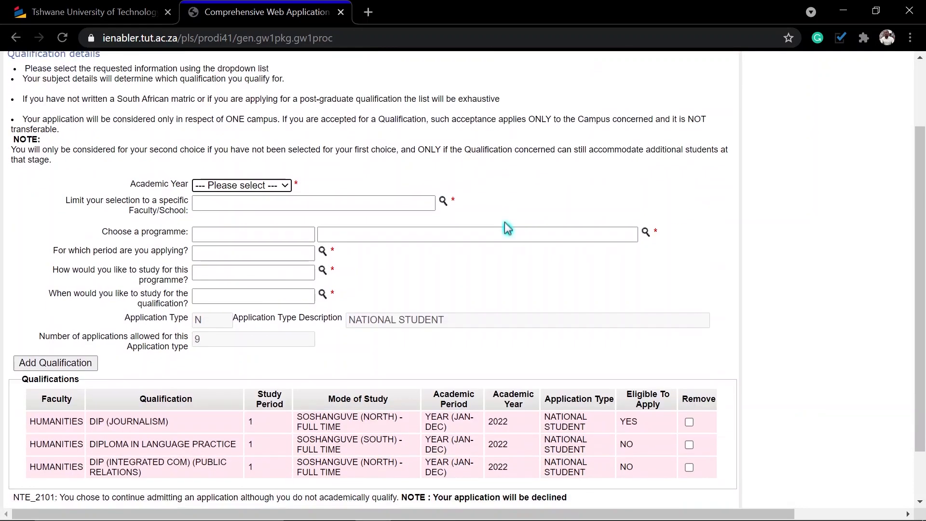
# Review the application summary listing all three qualifications and continue to the Rules and Agreement page.
pyautogui.click(72, 481)
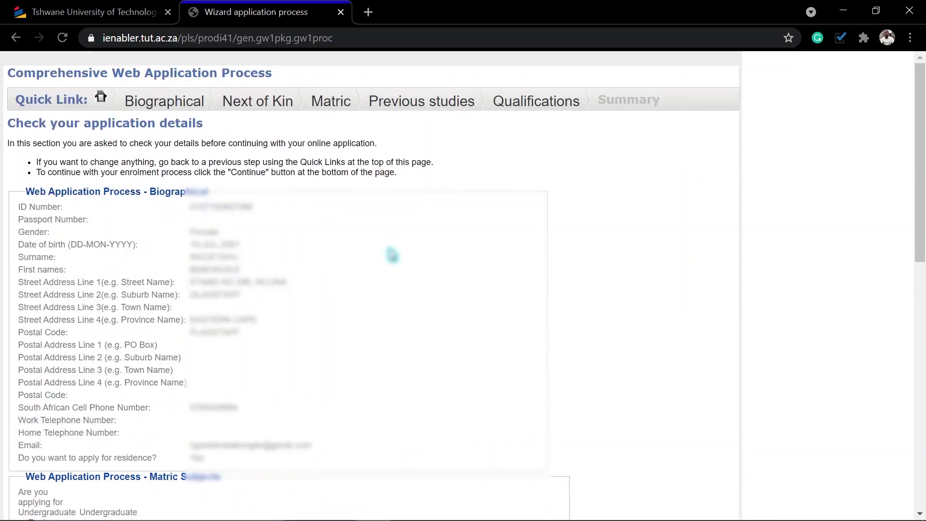
pyautogui.scroll(-2, 391, 249)
pyautogui.scroll(2, 392, 254)
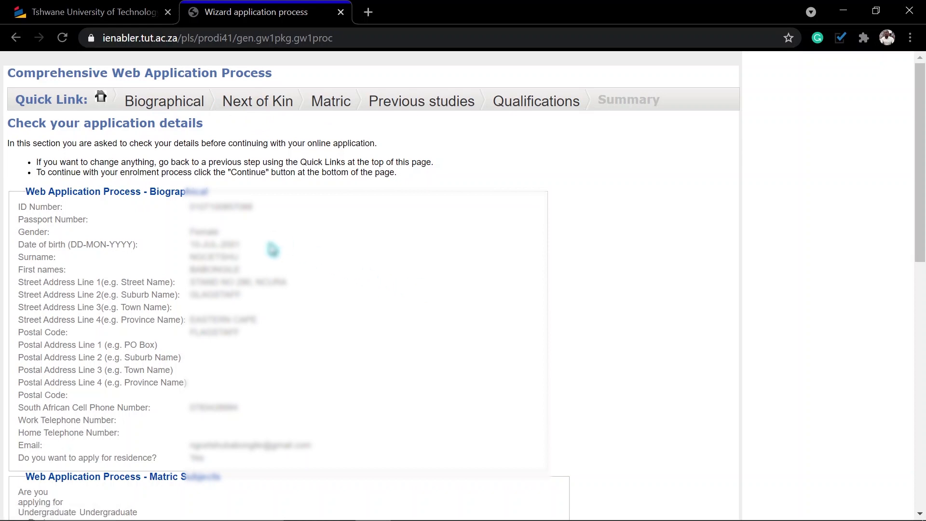
pyautogui.scroll(-2, 272, 259)
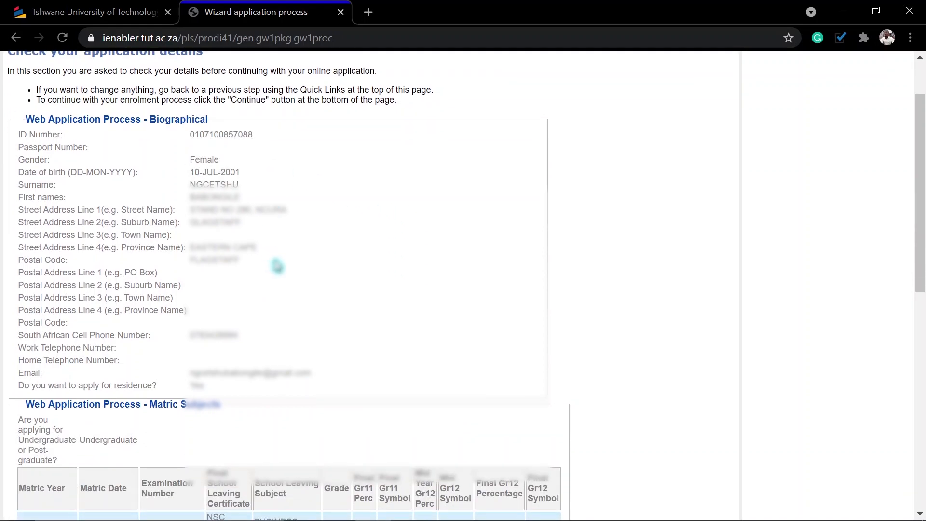
pyautogui.scroll(-8, 278, 262)
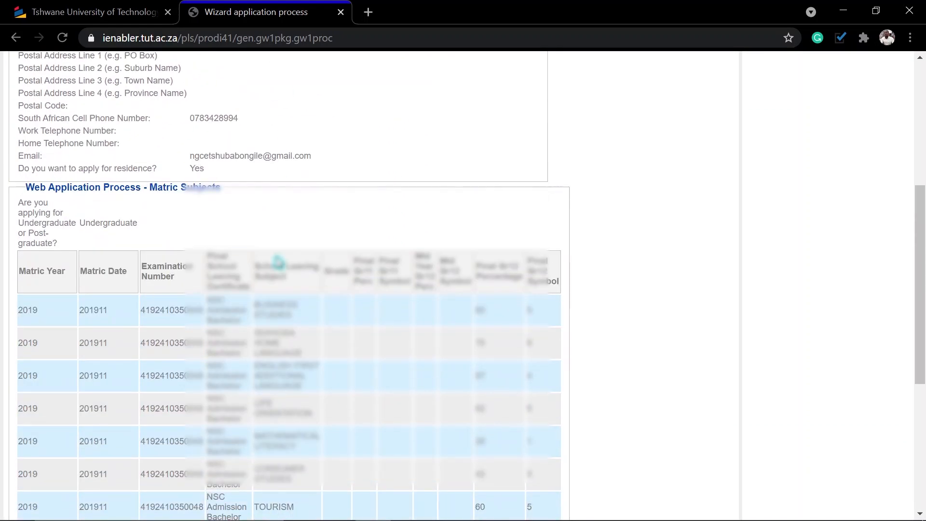
pyautogui.scroll(-3, 340, 268)
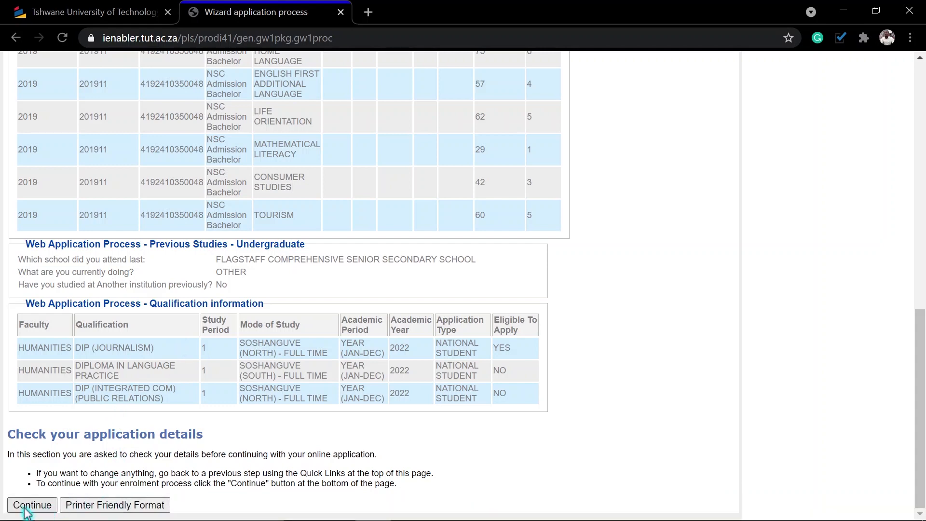
pyautogui.click(25, 505)
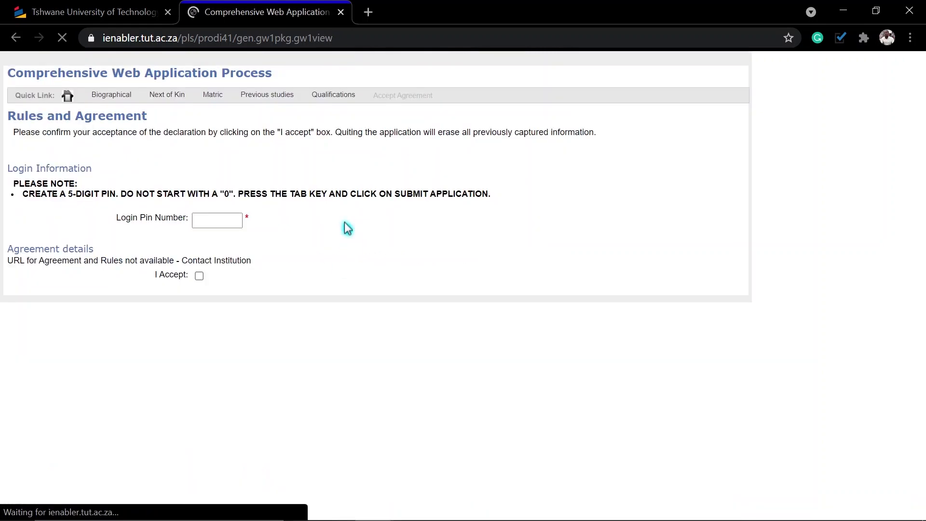
pyautogui.click(200, 225)
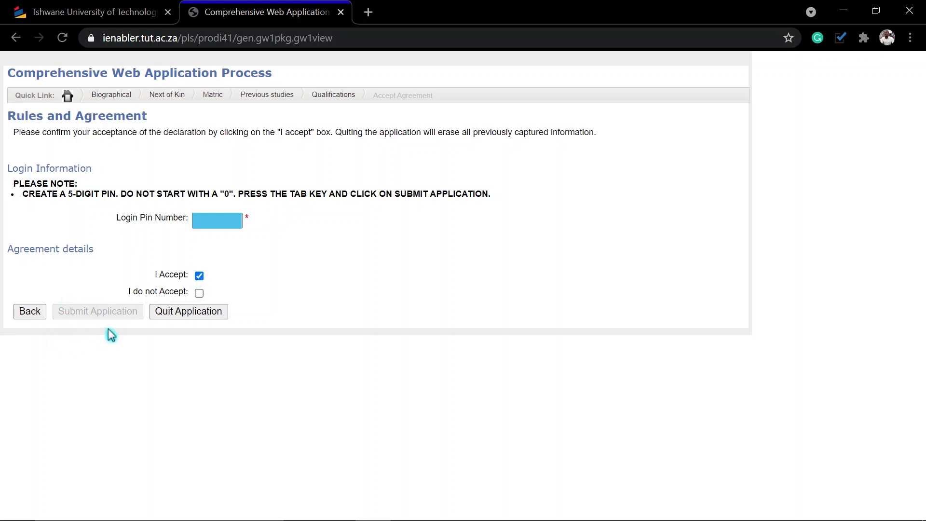
# Tick I Accept on the Rules and Agreement declaration and submit the application.
pyautogui.click(199, 275)
pyautogui.click(200, 276)
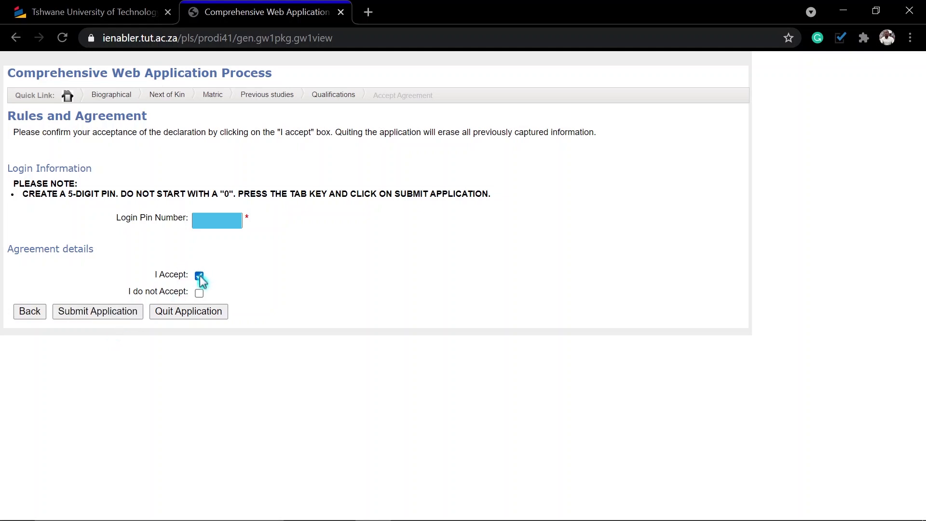
pyautogui.click(95, 312)
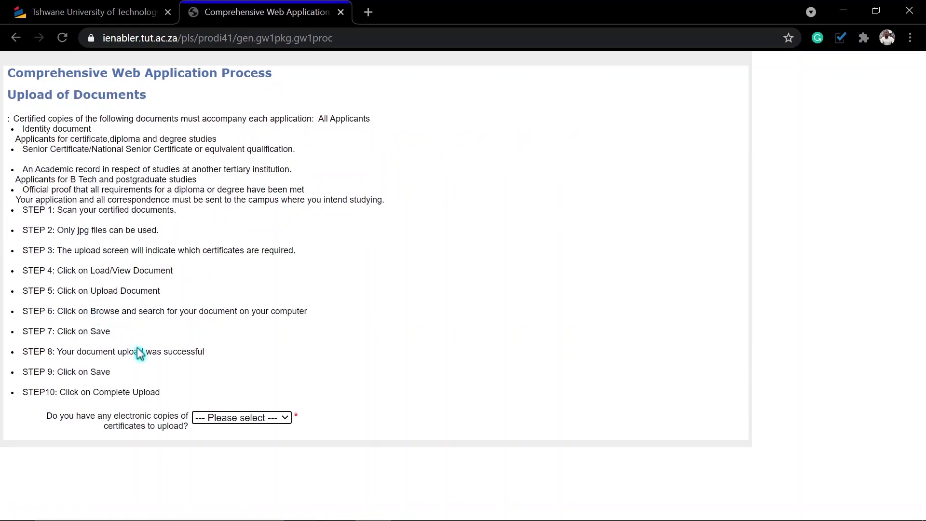
# Answer Yes to having electronic certificate copies and continue to the certificate upload list.
pyautogui.click(245, 419)
pyautogui.click(215, 443)
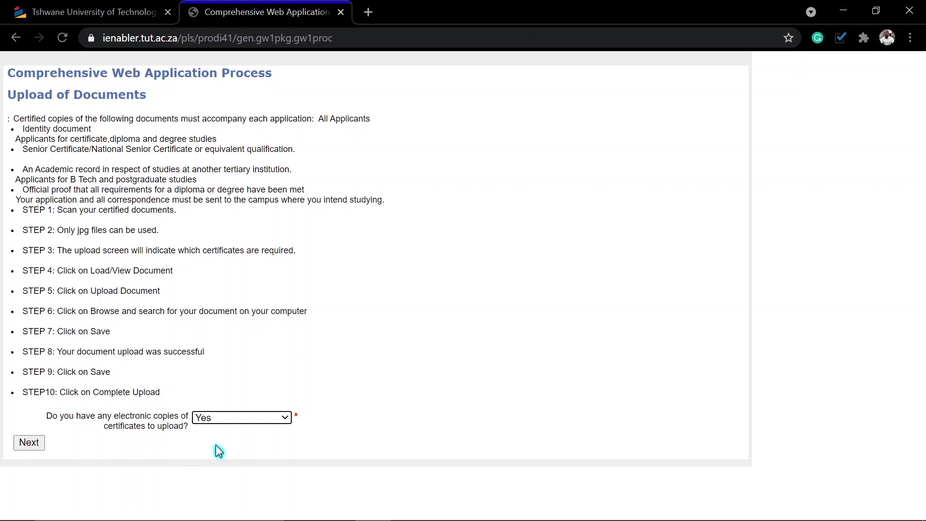
pyautogui.click(30, 443)
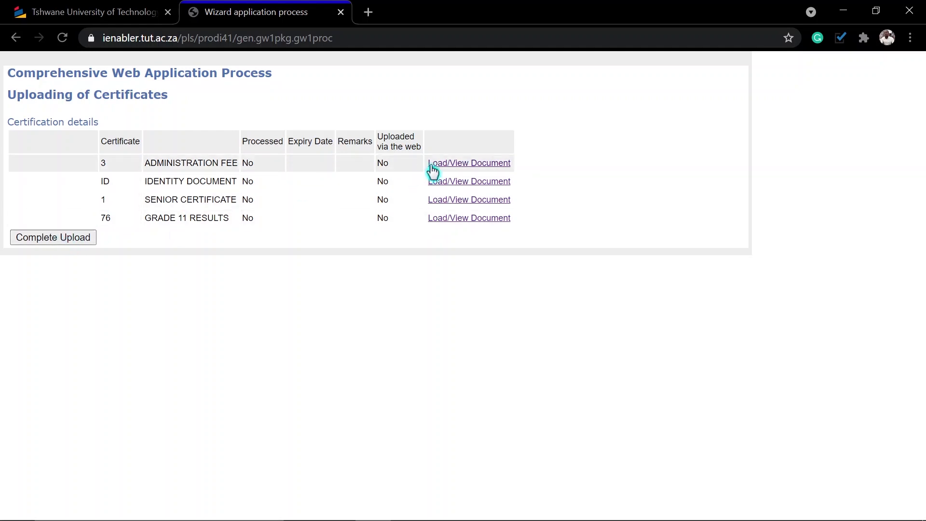
pyautogui.click(459, 164)
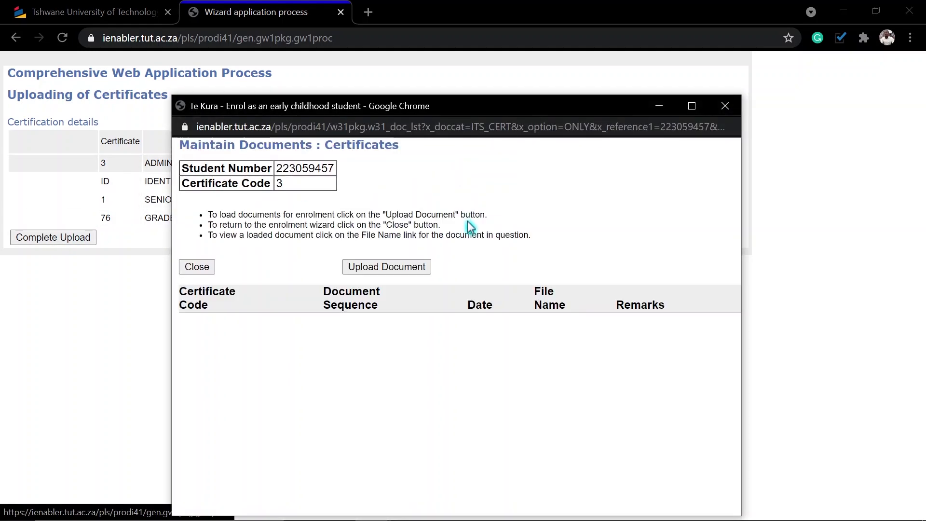
pyautogui.click(404, 271)
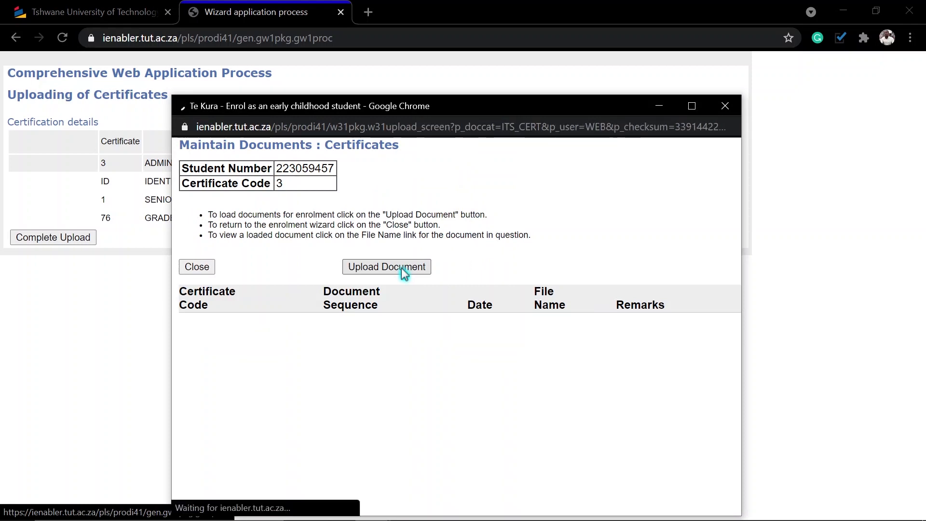
pyautogui.click(387, 258)
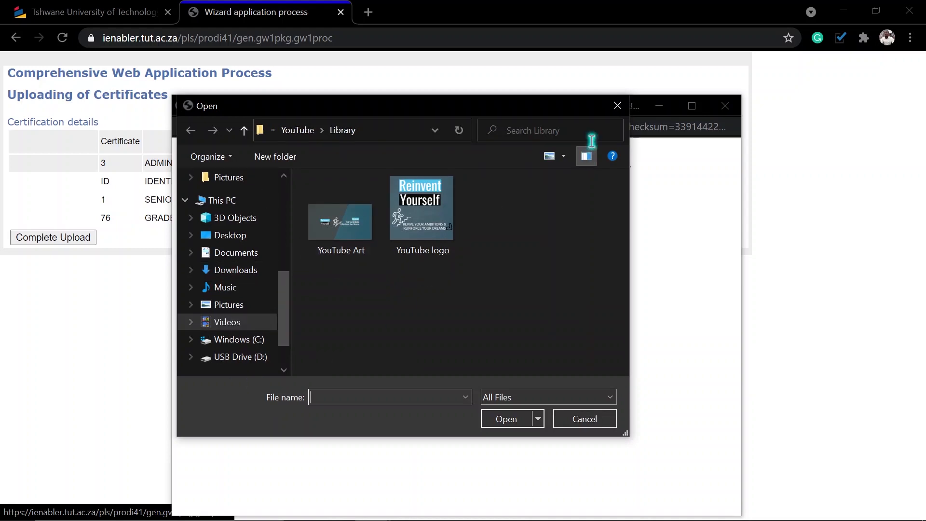
pyautogui.click(618, 106)
pyautogui.click(200, 309)
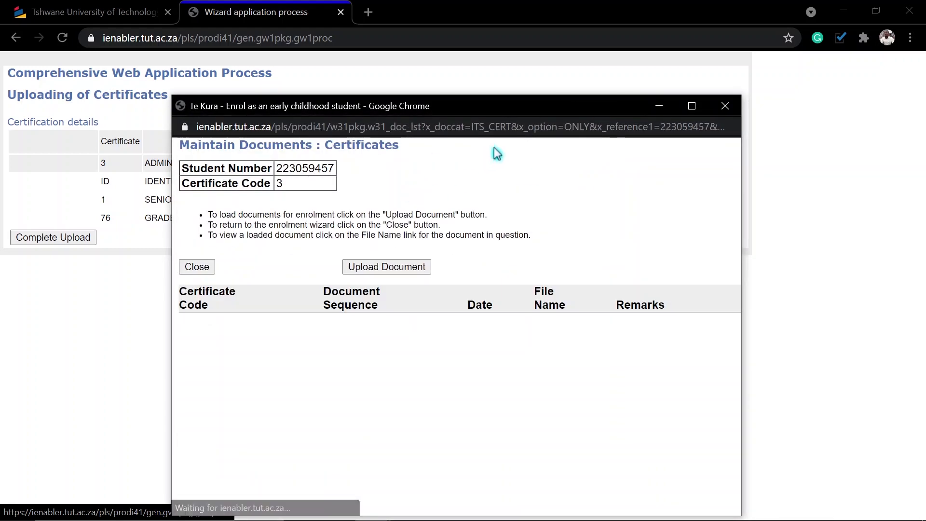
pyautogui.click(725, 106)
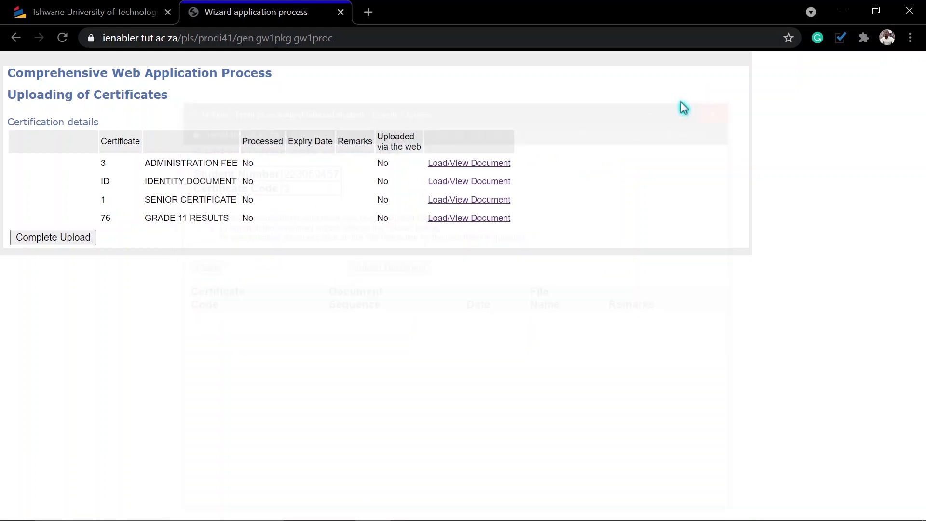
# Complete the upload to reach the student-number confirmation, then close Chrome and refresh the desktop.
pyautogui.click(64, 239)
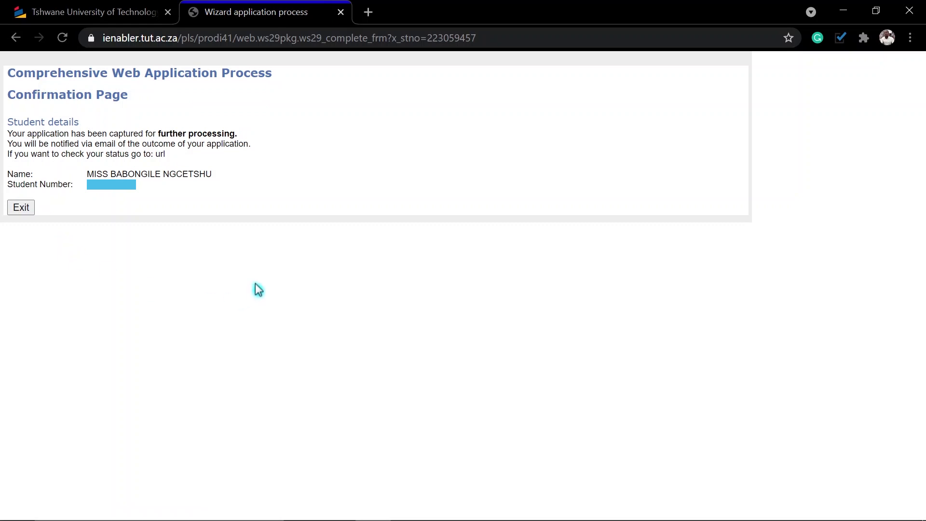
pyautogui.click(909, 11)
pyautogui.rightClick(315, 79)
pyautogui.click(342, 122)
pyautogui.rightClick(279, 88)
pyautogui.click(311, 132)
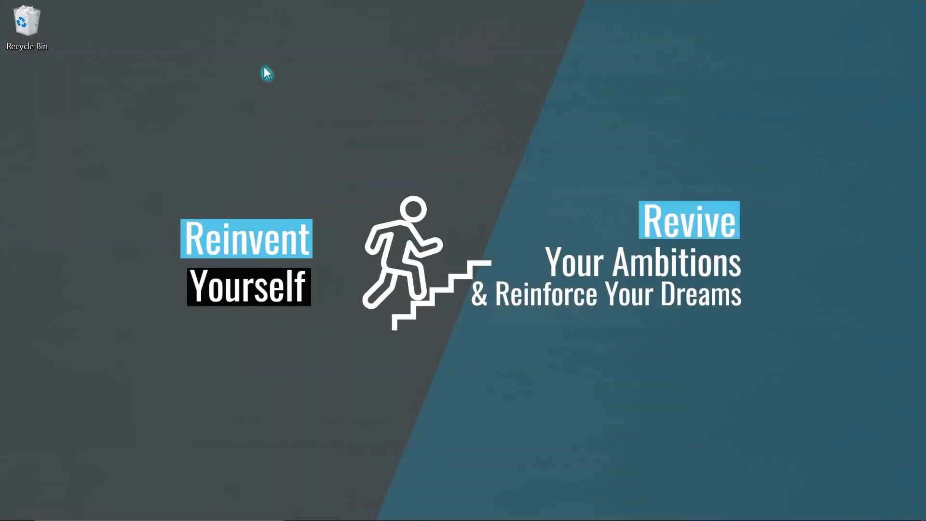